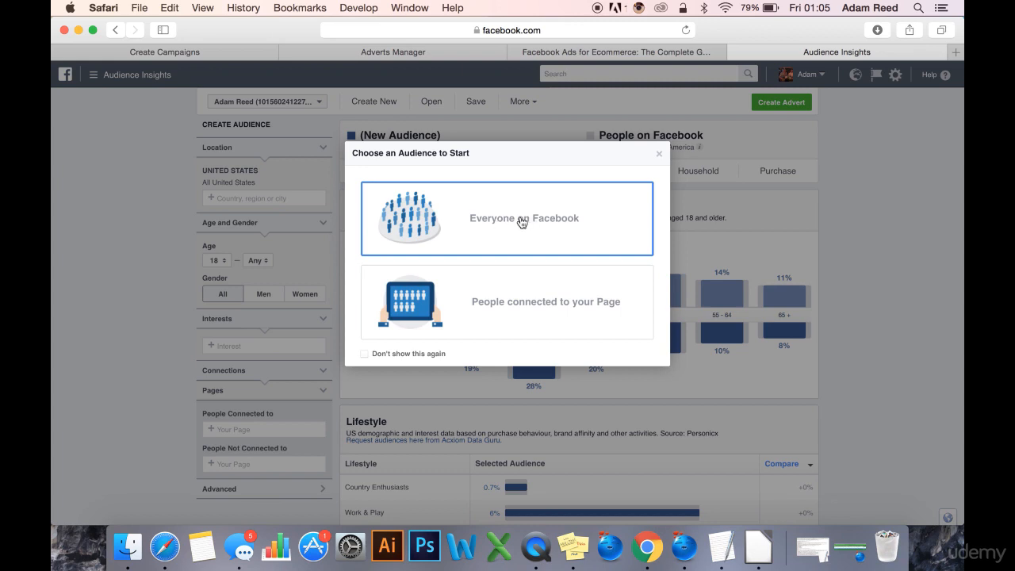
# Start an audience from everyone on Facebook and add the United Kingdom, Australia and Canada to its locations.
pyautogui.click(521, 220)
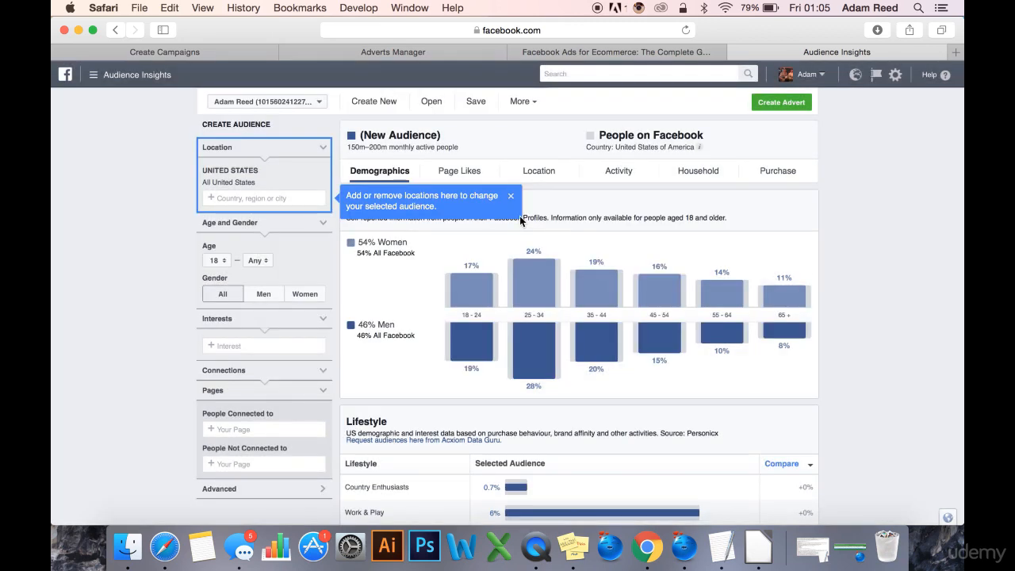
pyautogui.click(512, 199)
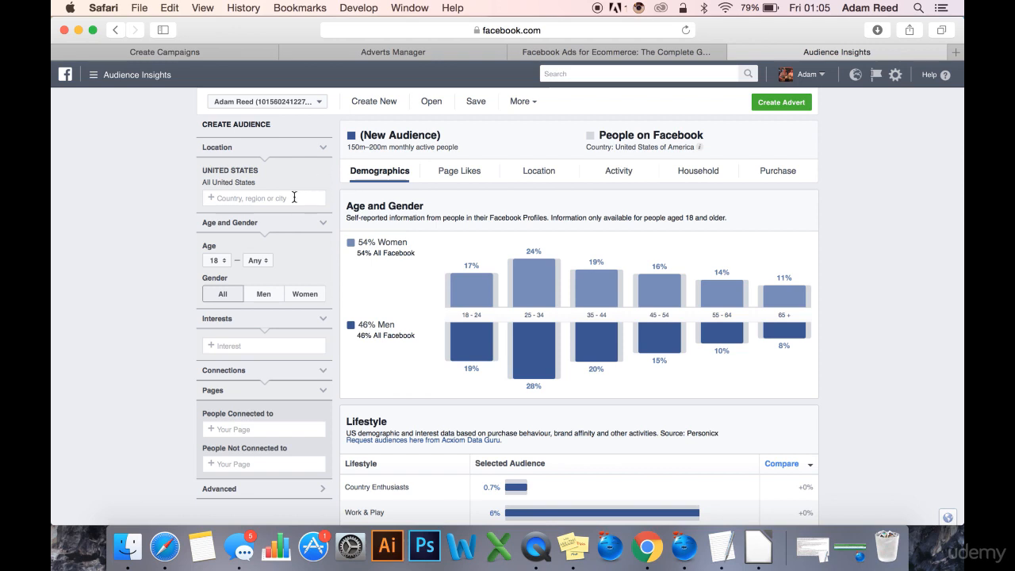
pyautogui.write('united')
pyautogui.press('Return')
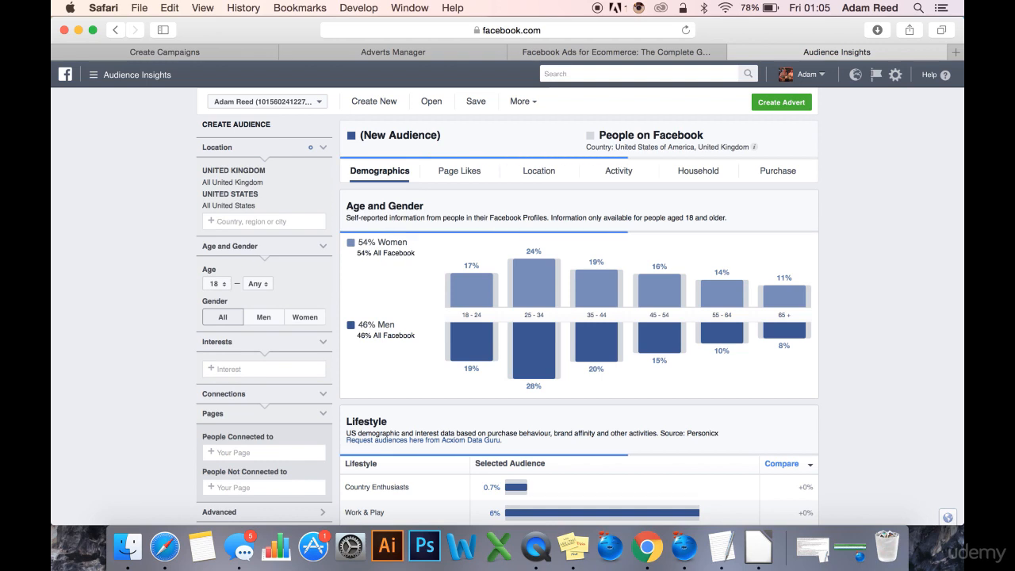
pyautogui.write('austri')
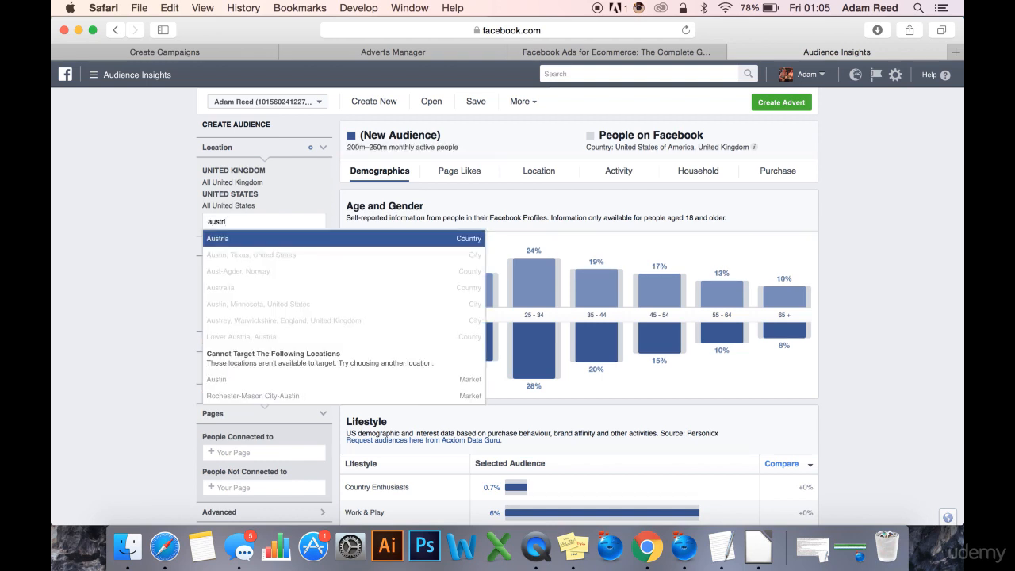
pyautogui.write('a')
pyautogui.press('Return')
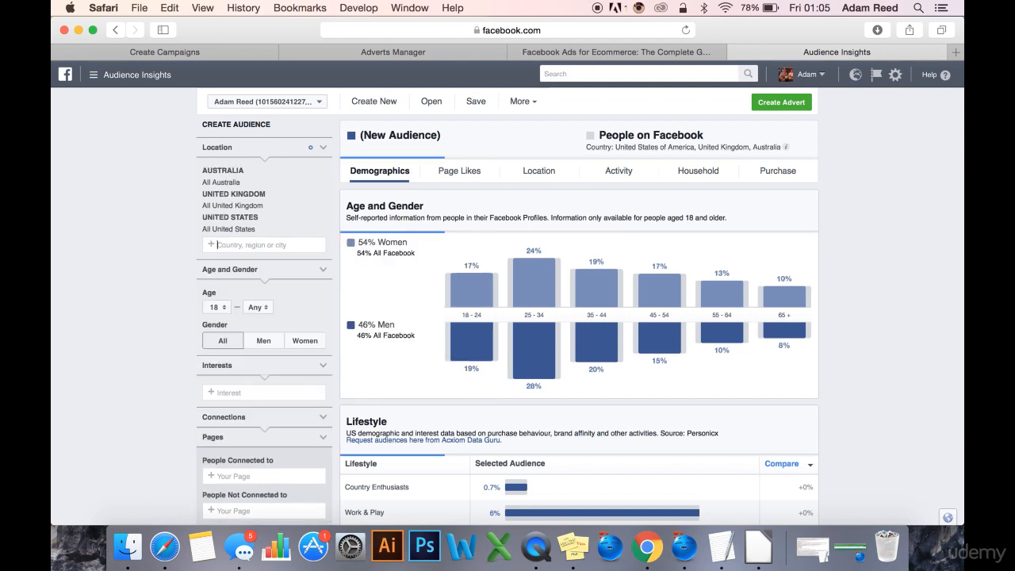
pyautogui.write('canada')
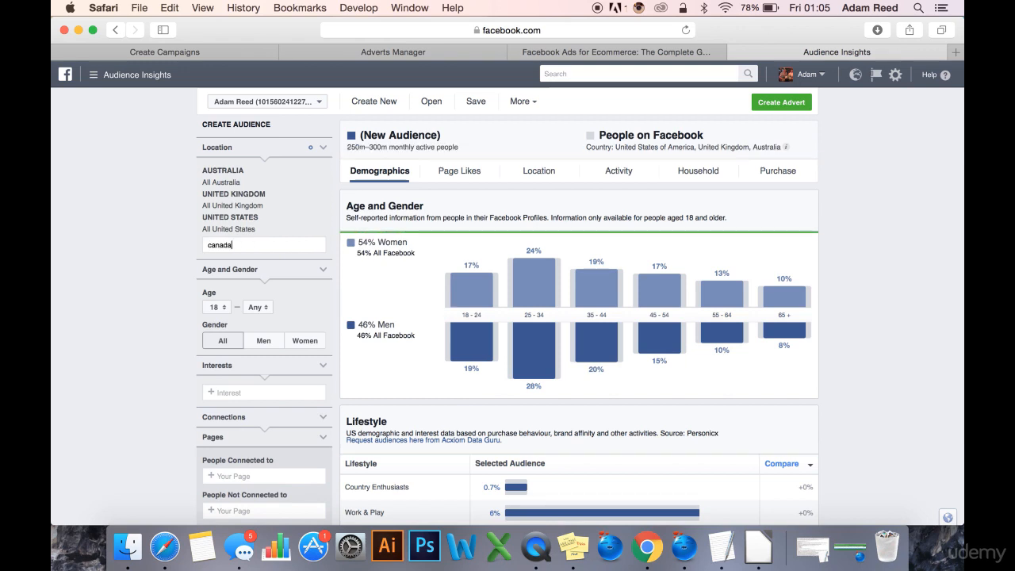
pyautogui.press('Return')
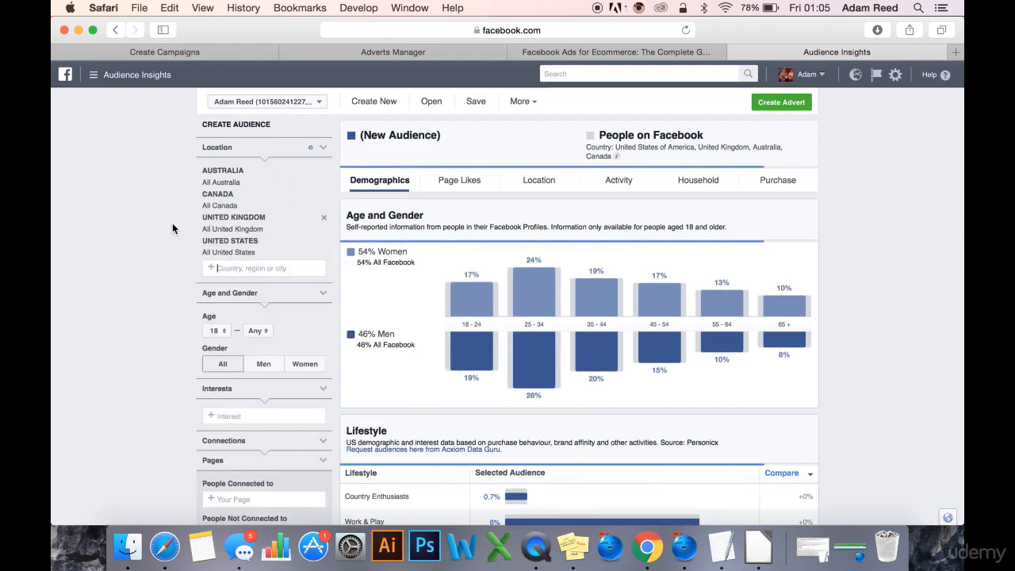
pyautogui.scroll(-1, 133, 282)
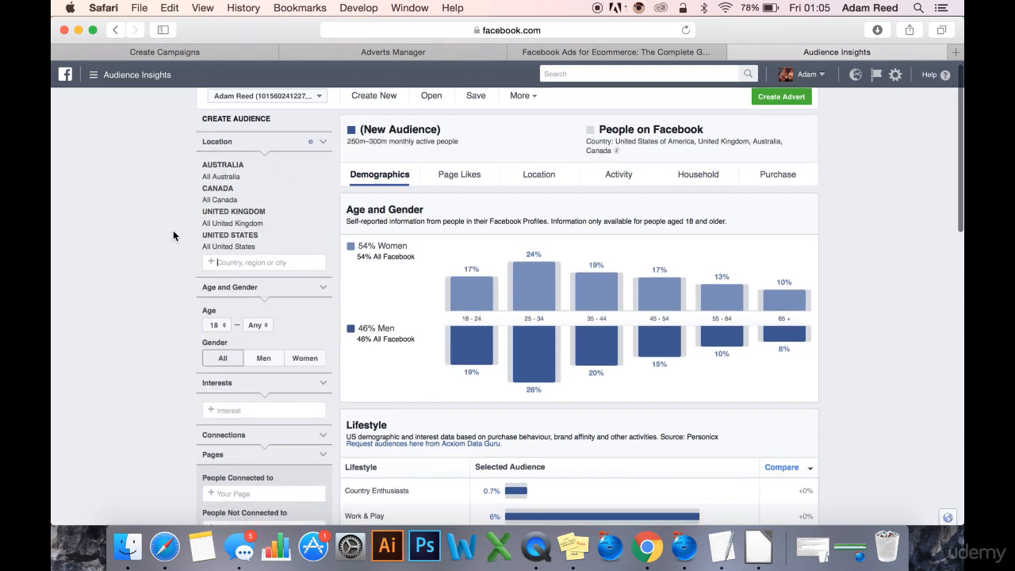
pyautogui.scroll(-3, 140, 333)
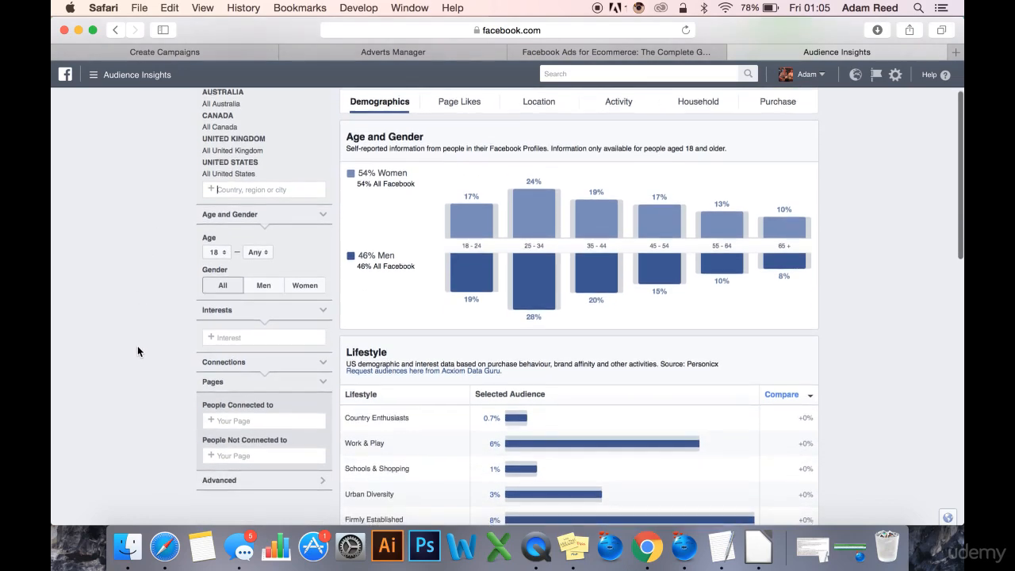
pyautogui.scroll(3, 136, 318)
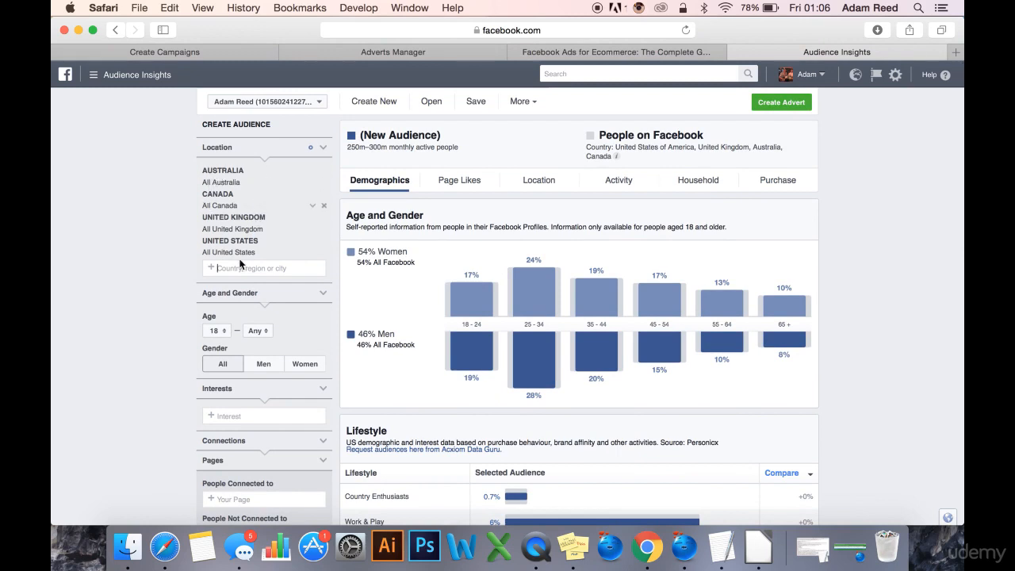
pyautogui.scroll(-1, 919, 281)
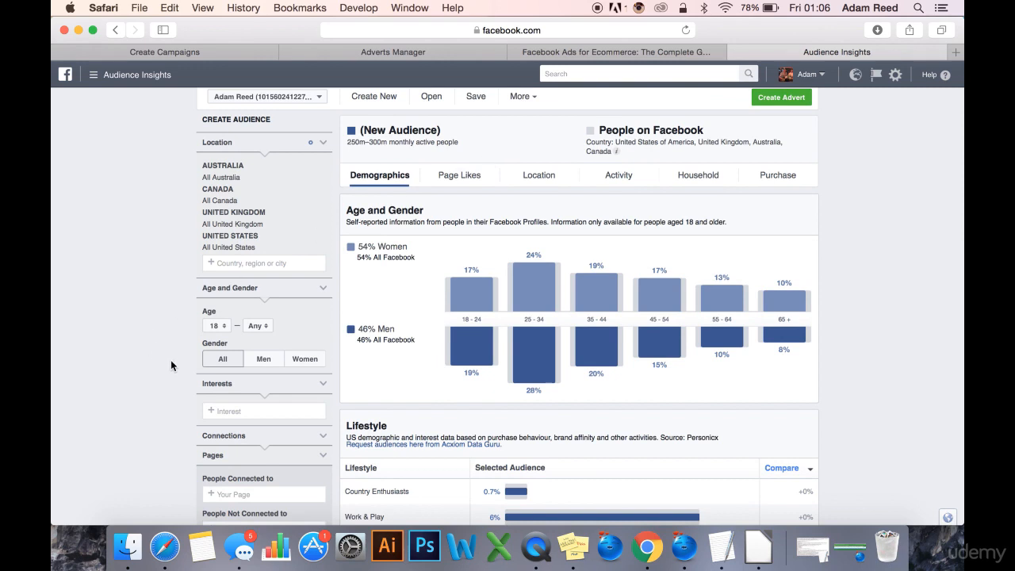
pyautogui.click(239, 413)
pyautogui.write('fitness bra')
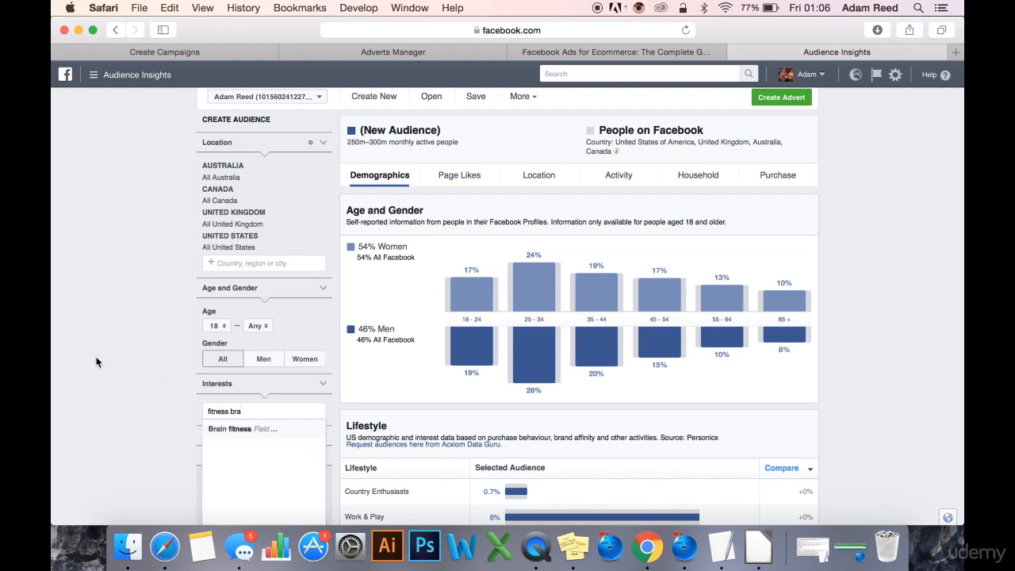
pyautogui.scroll(-1, 95, 358)
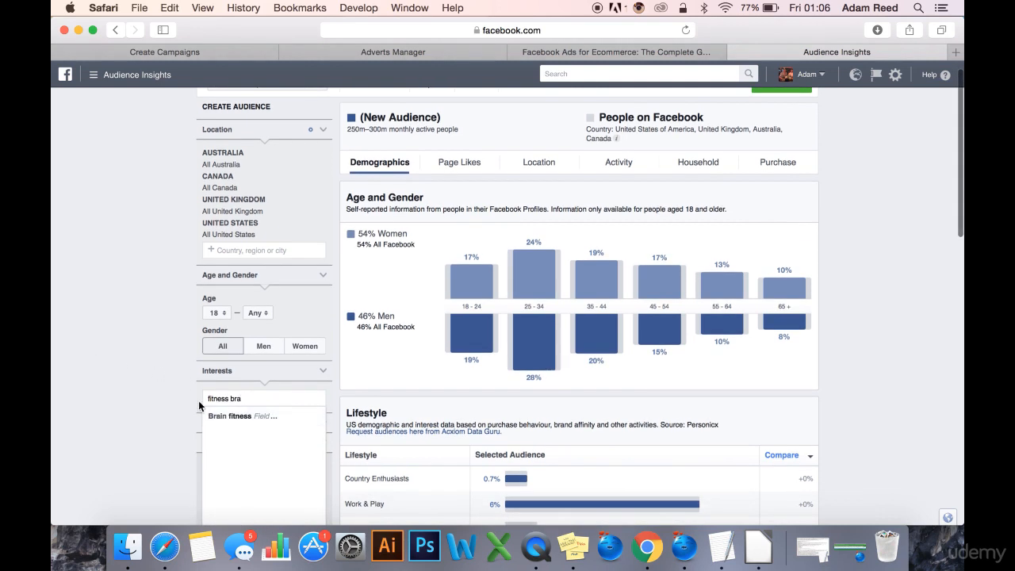
pyautogui.press('BackSpace')
pyautogui.press('BackSpace')
pyautogui.press('BackSpace')
pyautogui.press('BackSpace')
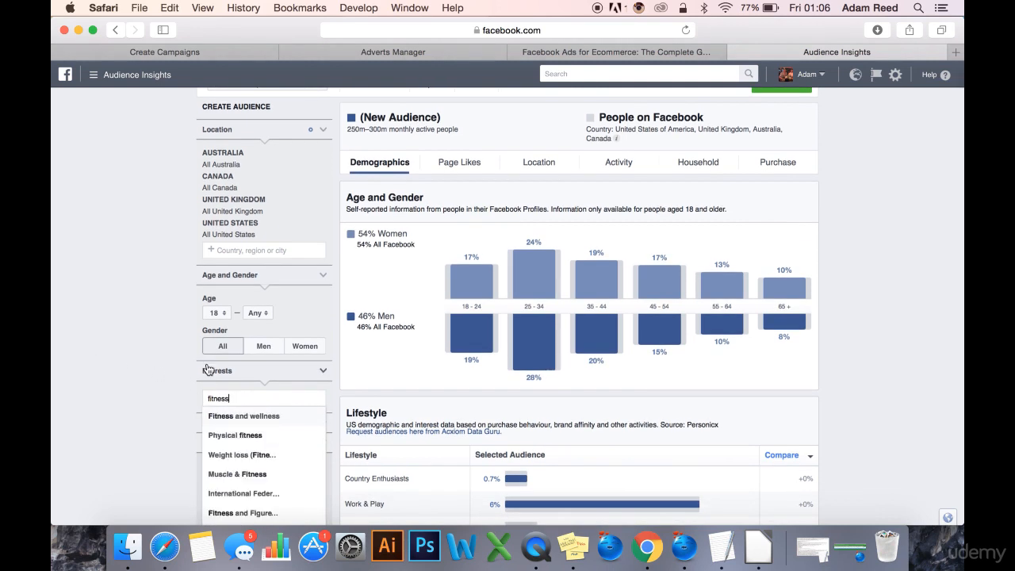
# Add Sports bra as an interest for the audience and view the resulting age and gender breakdown.
pyautogui.scroll(-2, 210, 370)
pyautogui.moveTo(232, 375); pyautogui.dragTo(175, 372)
pyautogui.write('sports bra')
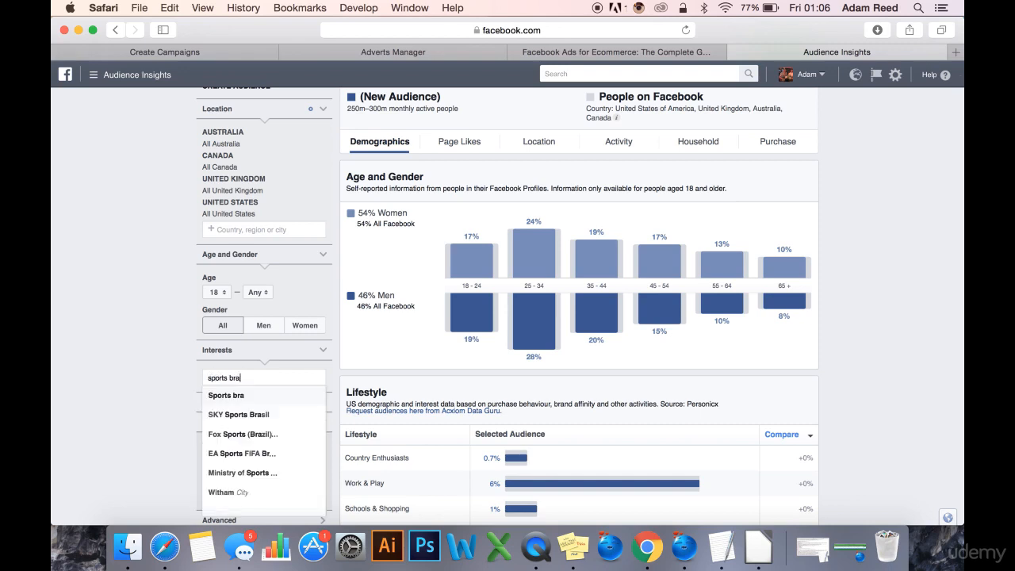
pyautogui.press('Return')
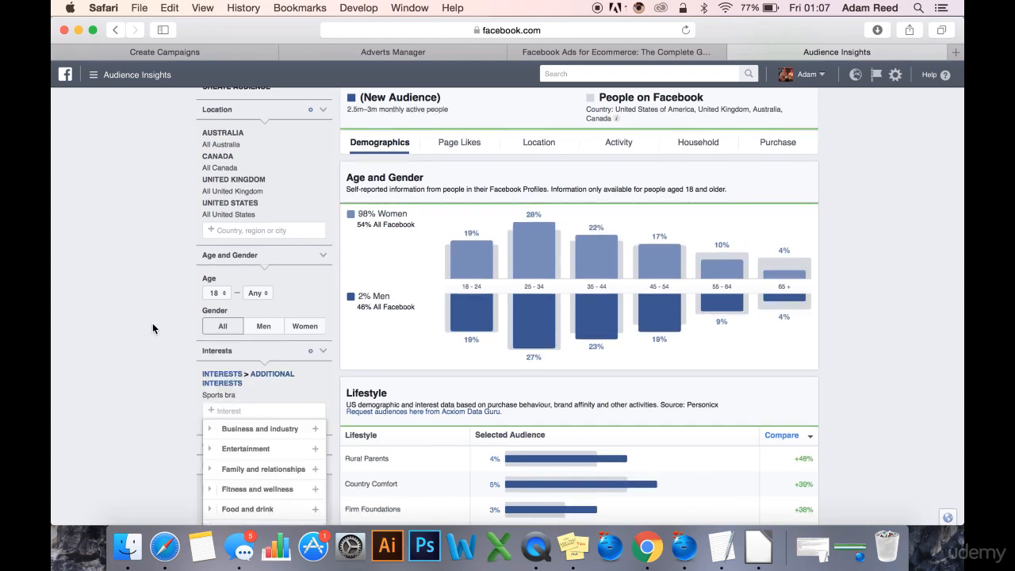
pyautogui.scroll(-1, 920, 335)
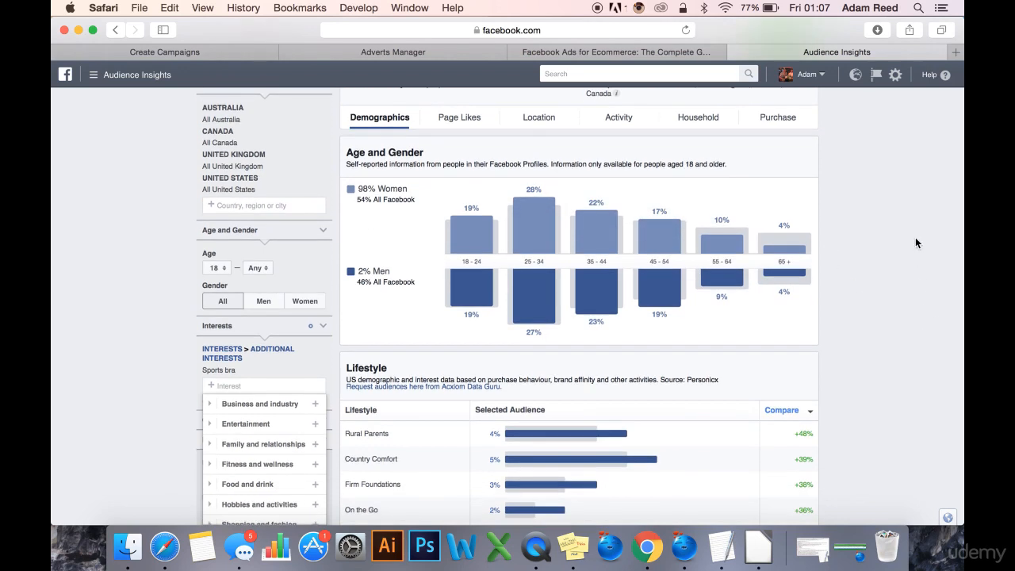
pyautogui.scroll(1, 916, 238)
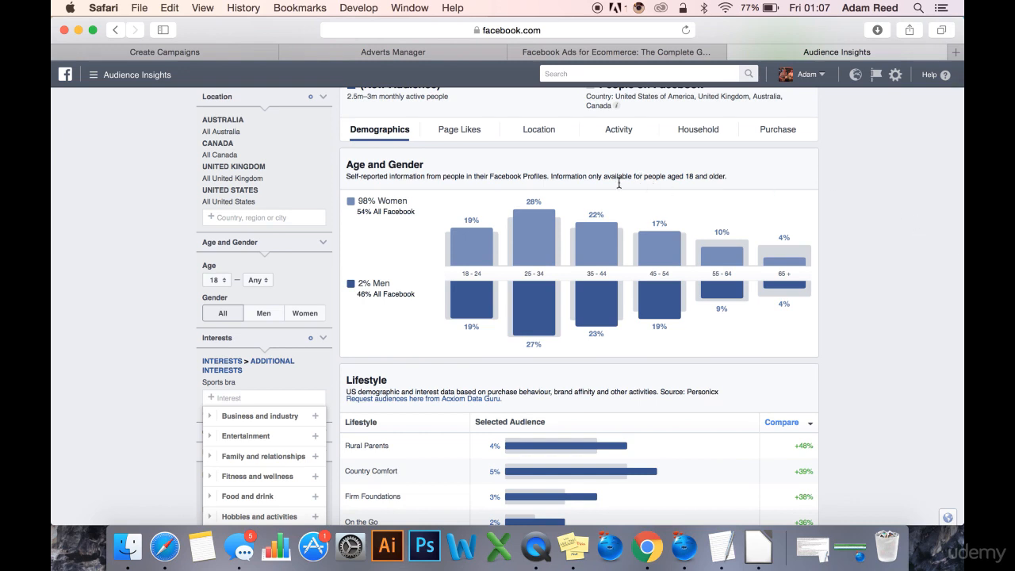
# Remove the Sports bra interest to compare with the general audience, and add Sports bra again.
pyautogui.click(242, 397)
pyautogui.click(367, 201)
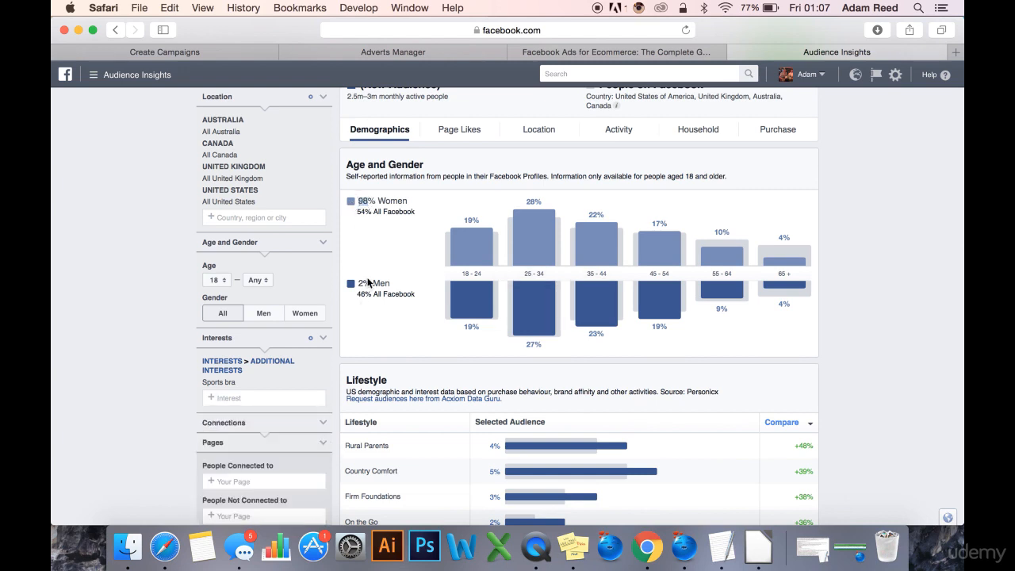
pyautogui.click(326, 386)
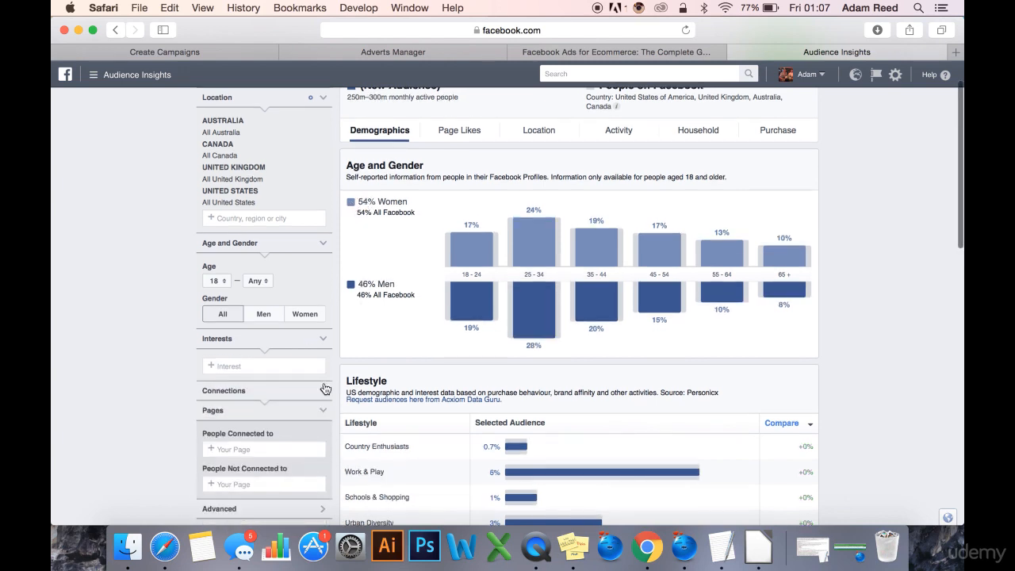
pyautogui.click(270, 366)
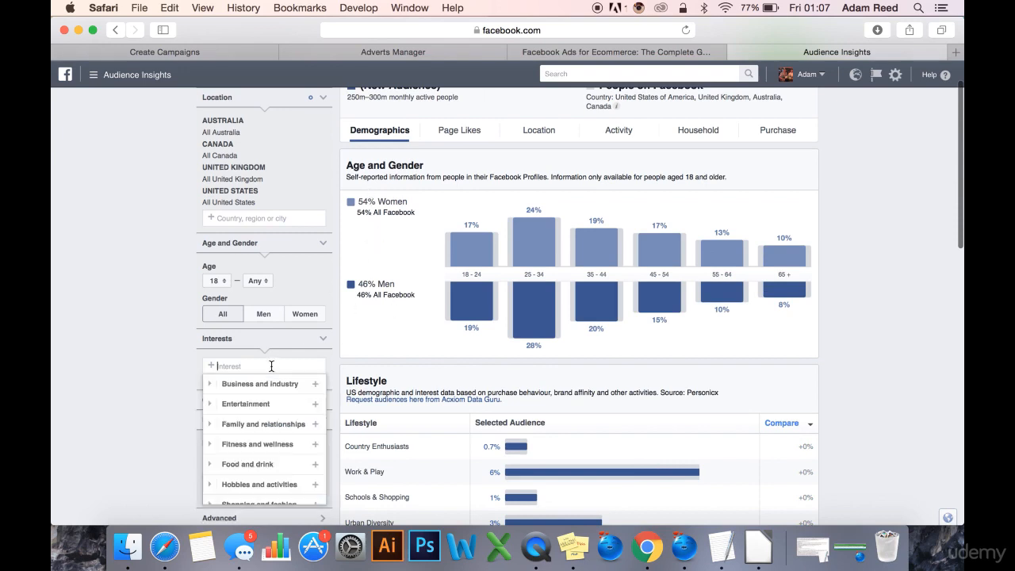
pyautogui.write('sports bra')
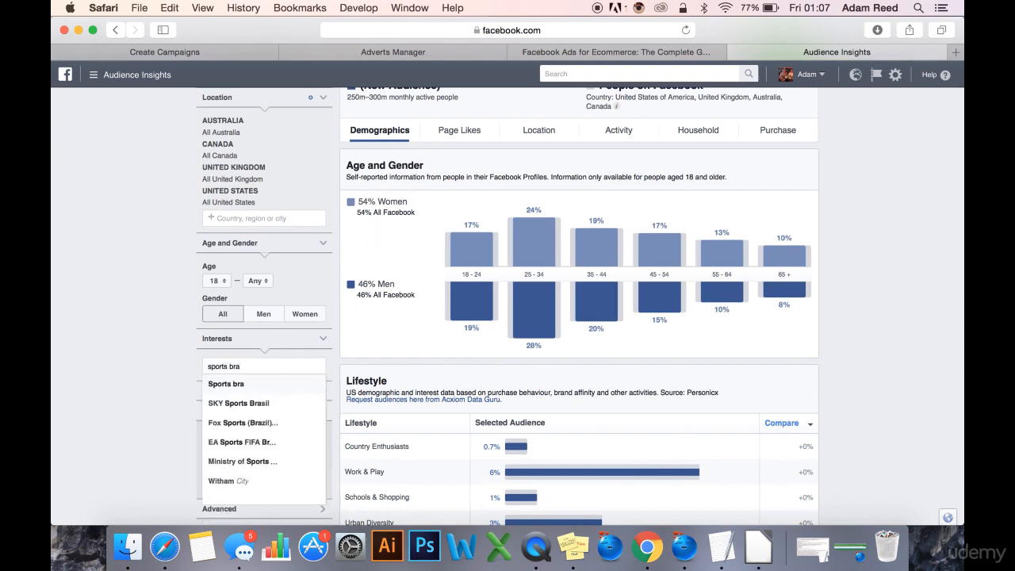
pyautogui.press('Return')
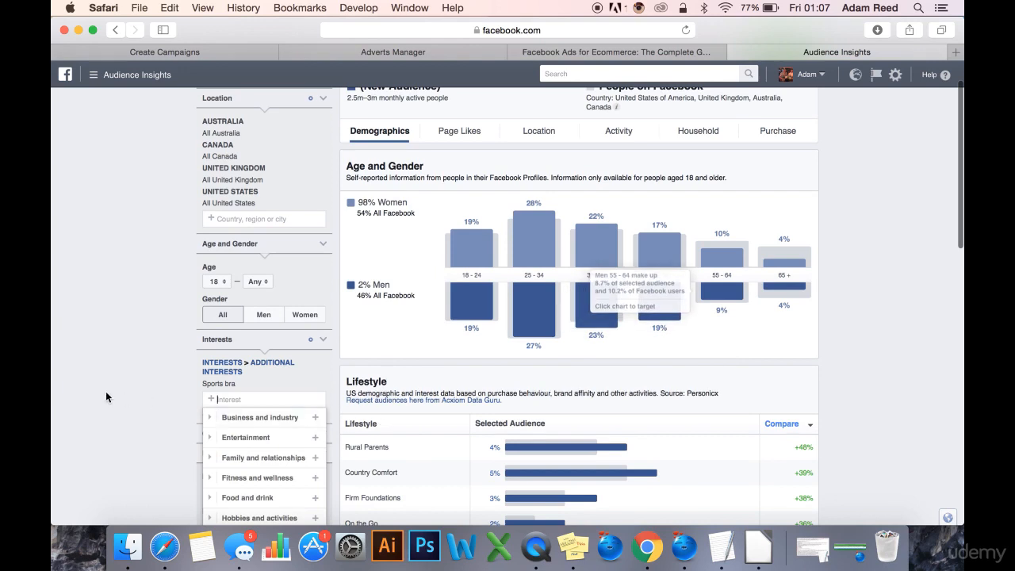
# Check the audience's split between men and women and restrict the gender to Women.
pyautogui.click(127, 391)
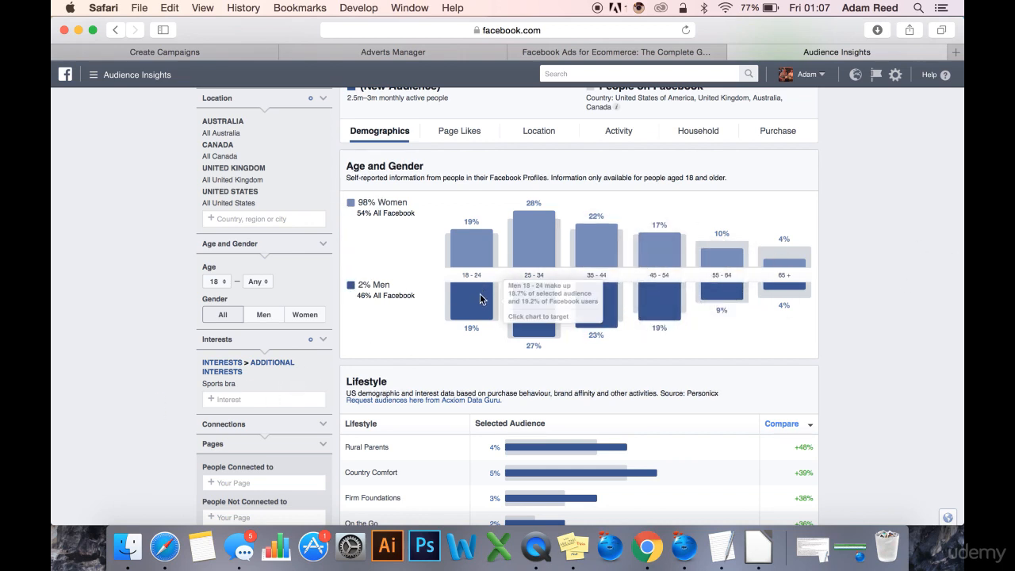
pyautogui.moveTo(371, 283); pyautogui.dragTo(360, 287)
pyautogui.click(372, 285)
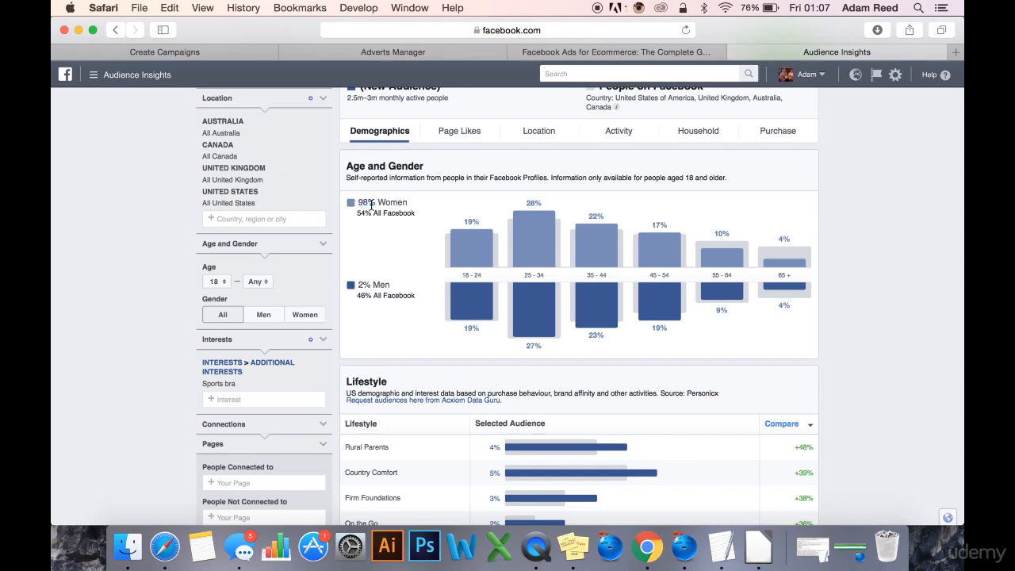
pyautogui.scroll(2, 372, 207)
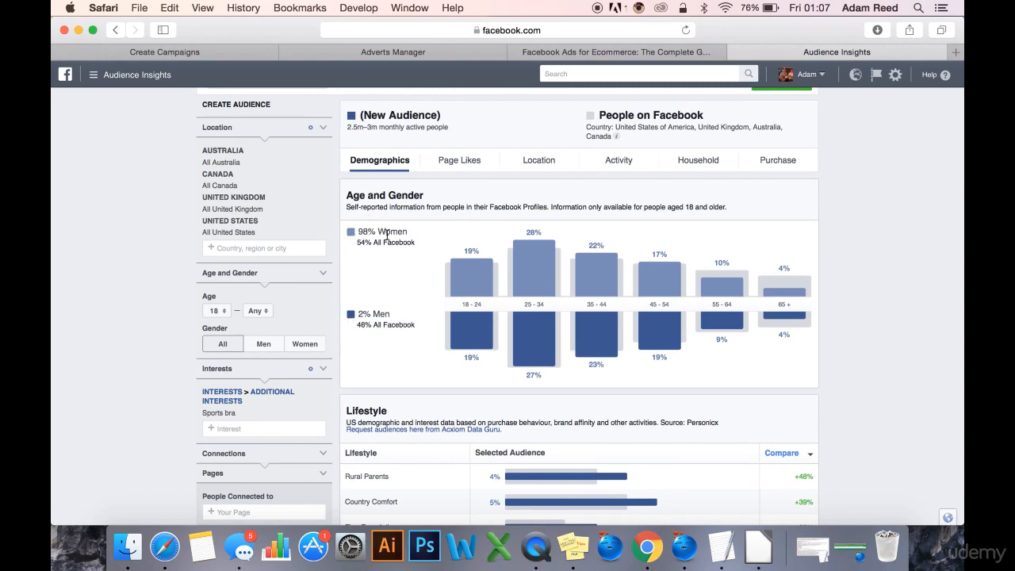
pyautogui.scroll(-3, 390, 270)
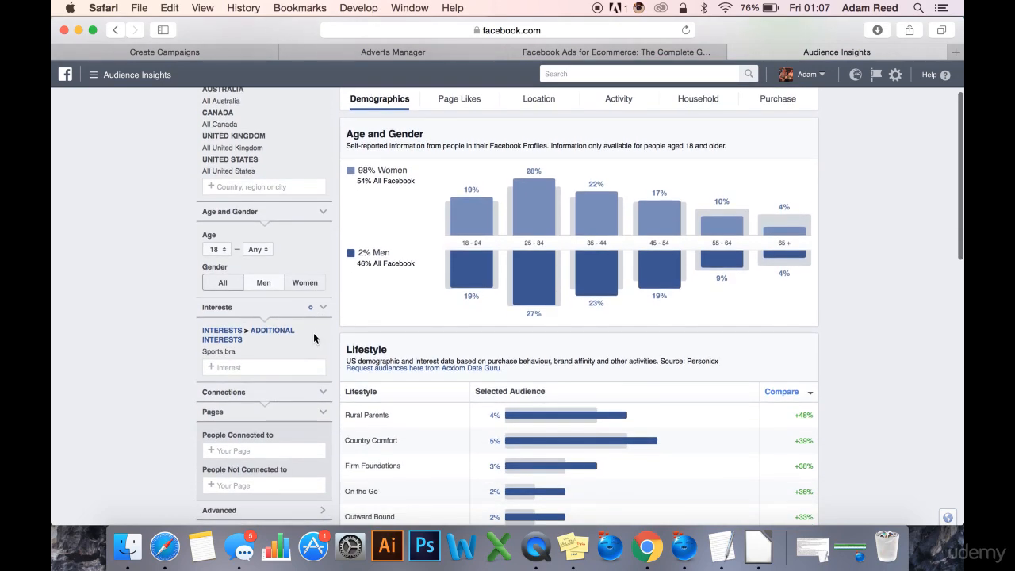
pyautogui.click(305, 284)
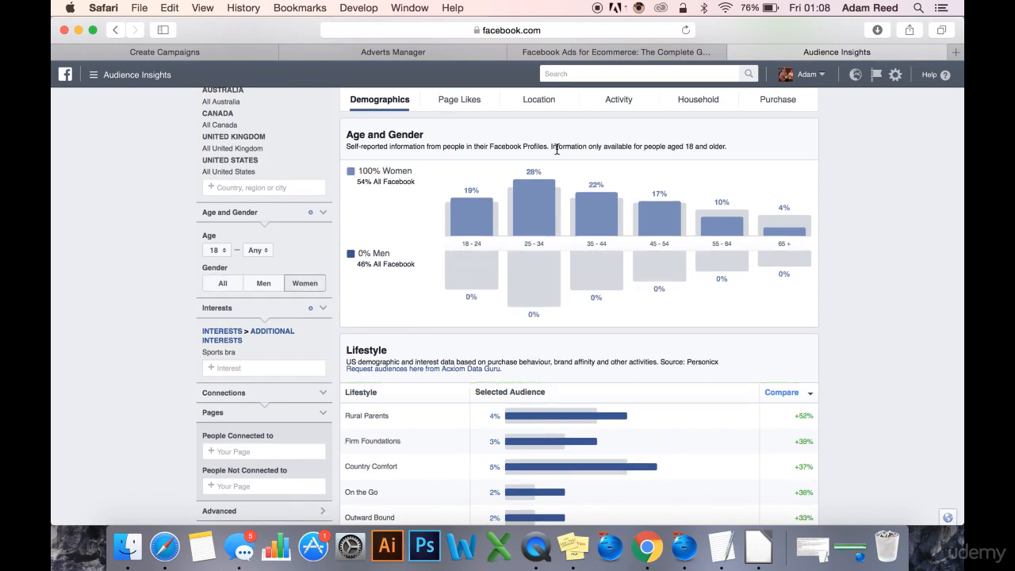
# Examine the age distribution and lifestyle segments of the women's audience, and open the suggested interest categories.
pyautogui.scroll(1, 614, 169)
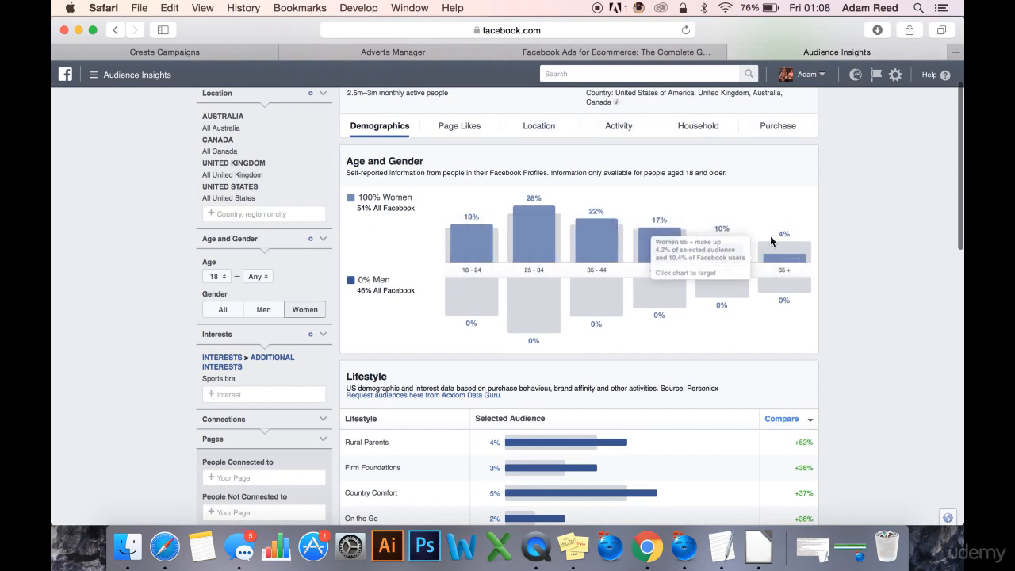
pyautogui.scroll(2, 883, 229)
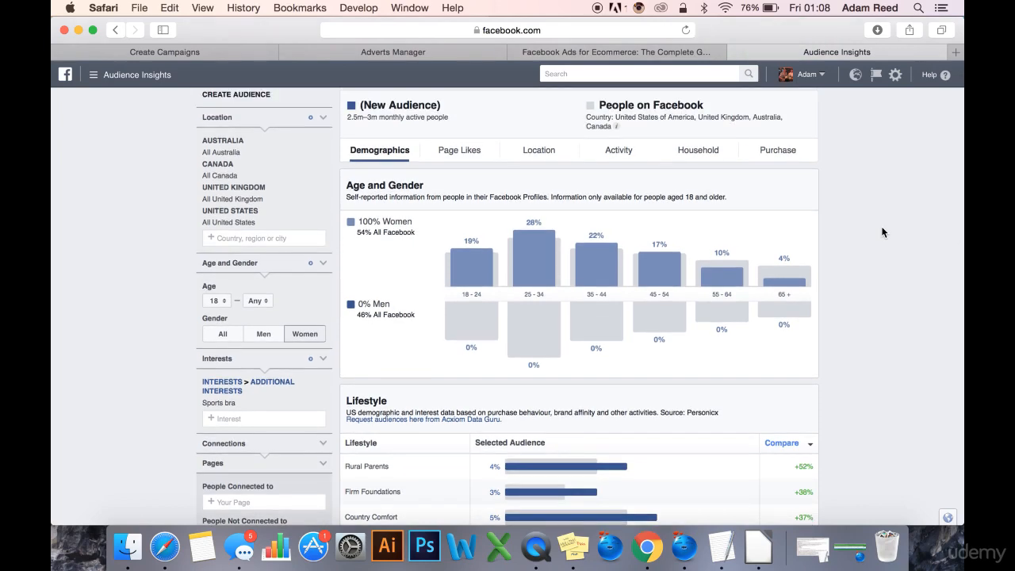
pyautogui.scroll(-2, 863, 292)
pyautogui.scroll(-6, 863, 295)
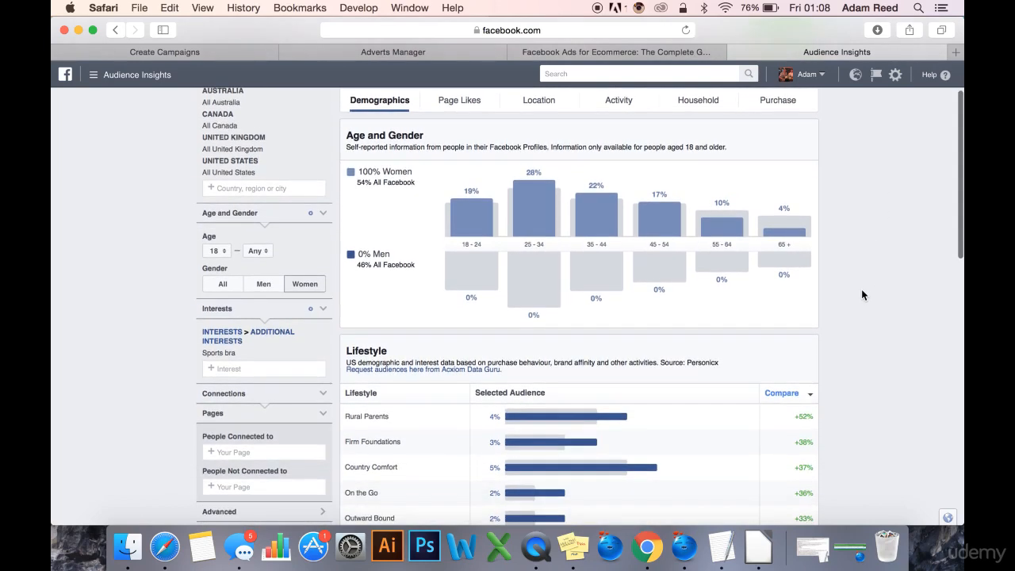
pyautogui.scroll(-3, 863, 295)
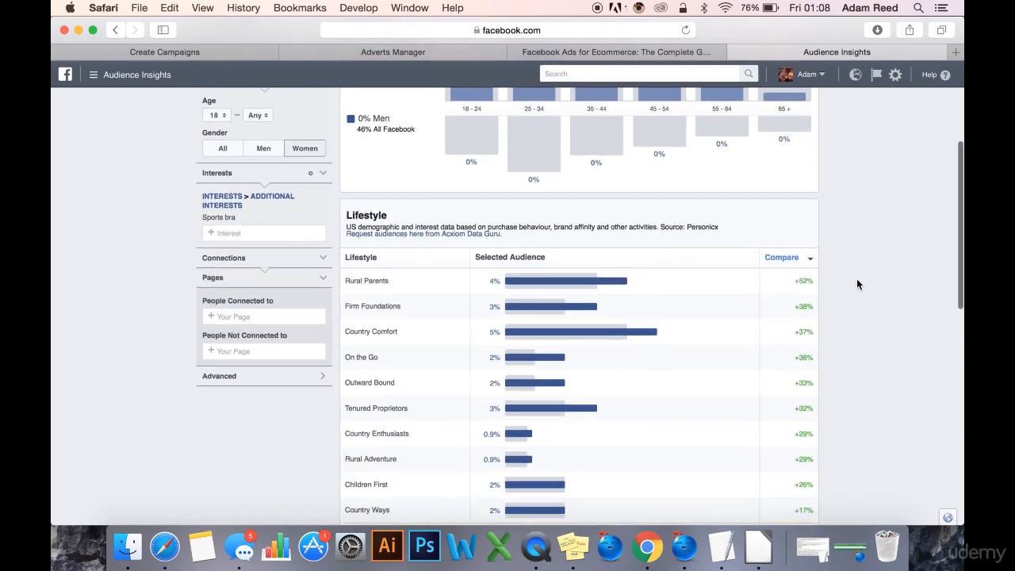
pyautogui.scroll(1, 252, 236)
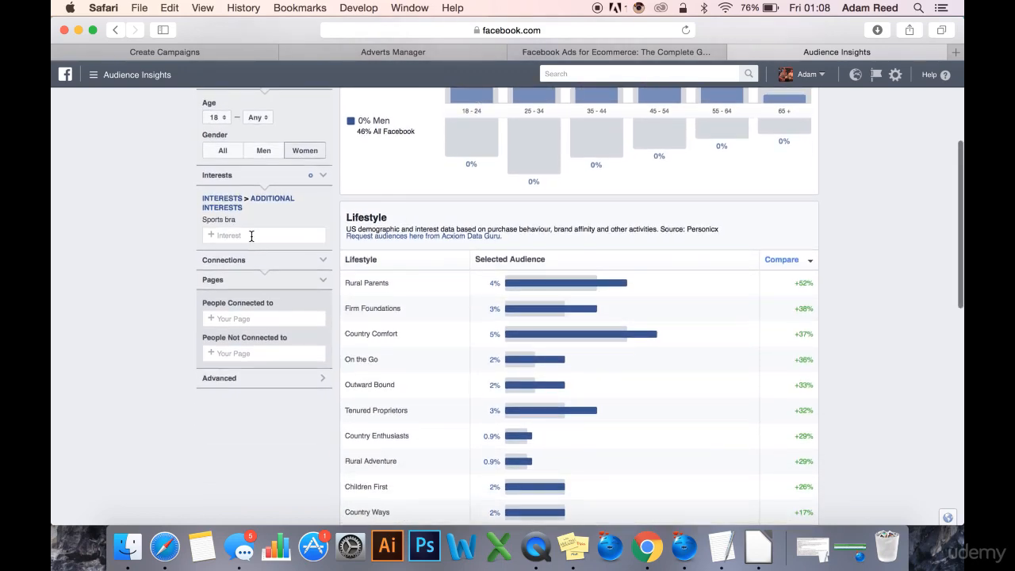
pyautogui.click(251, 235)
pyautogui.scroll(1, 169, 231)
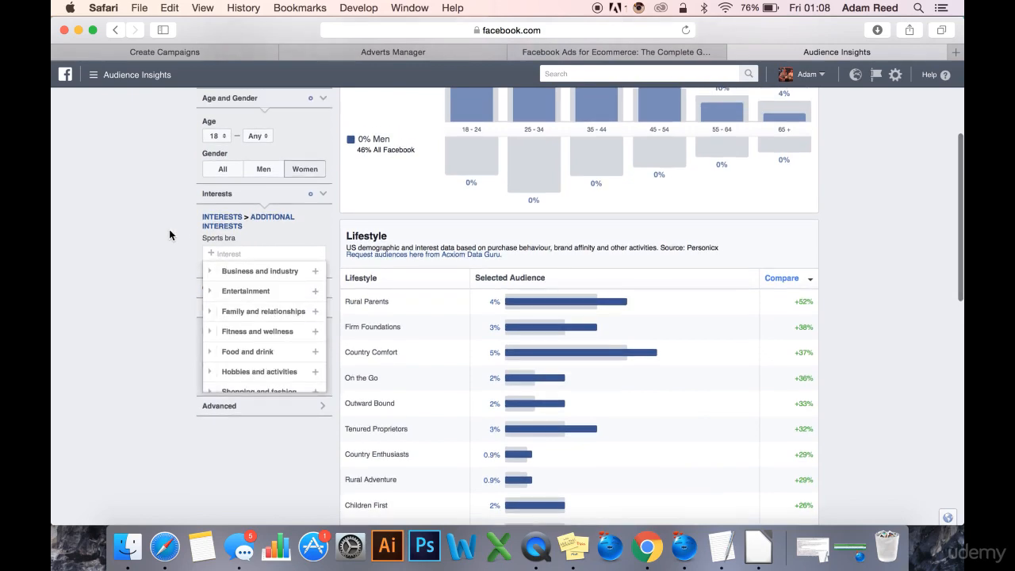
pyautogui.scroll(2, 130, 189)
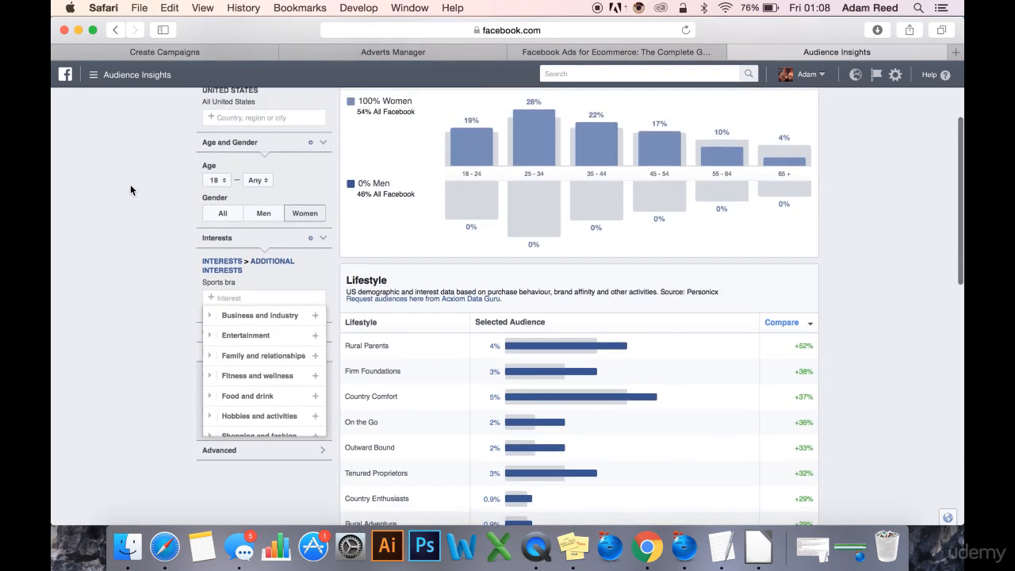
pyautogui.scroll(1, 131, 189)
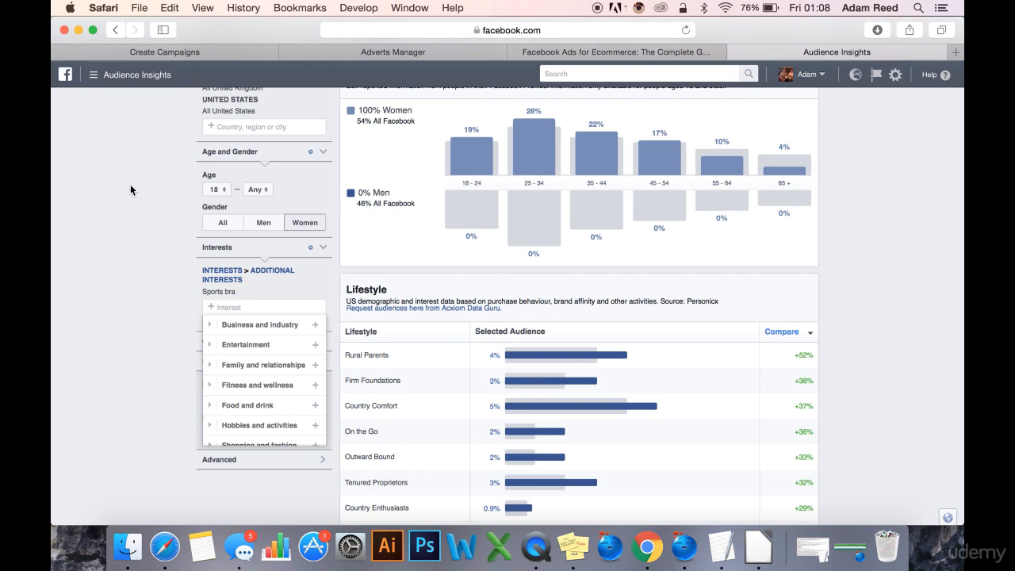
# Add Fitness and wellness to the audience's interests and narrow it to the more specific Gyms interest.
pyautogui.click(130, 198)
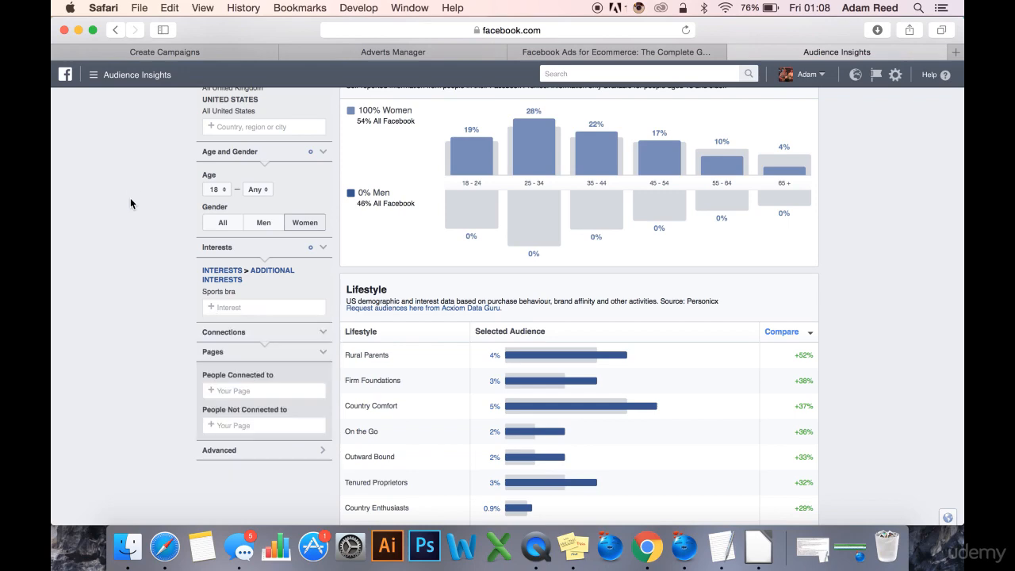
pyautogui.scroll(1, 157, 261)
pyautogui.scroll(2, 156, 261)
pyautogui.scroll(-1, 150, 269)
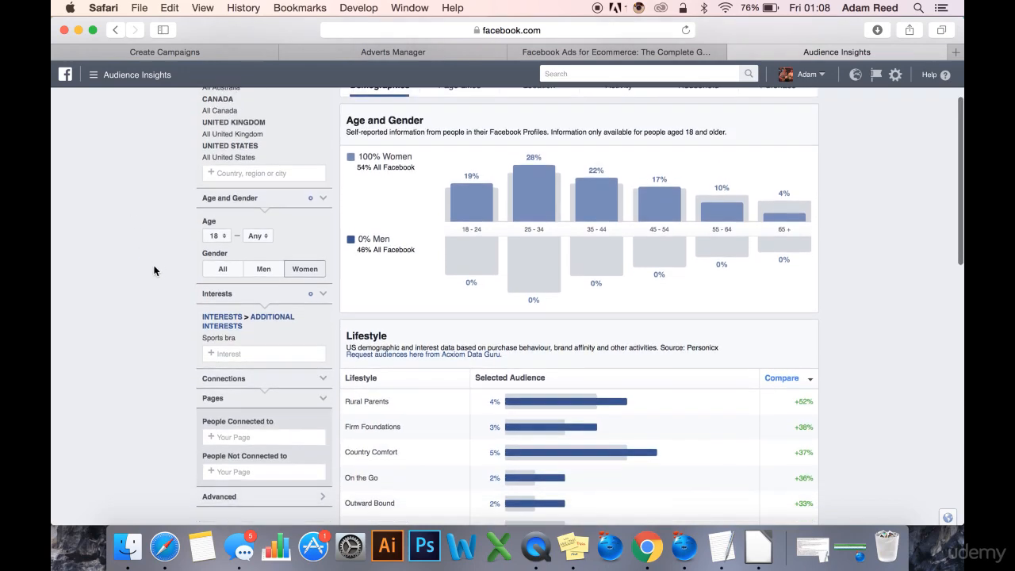
pyautogui.scroll(-2, 148, 279)
pyautogui.scroll(1, 248, 250)
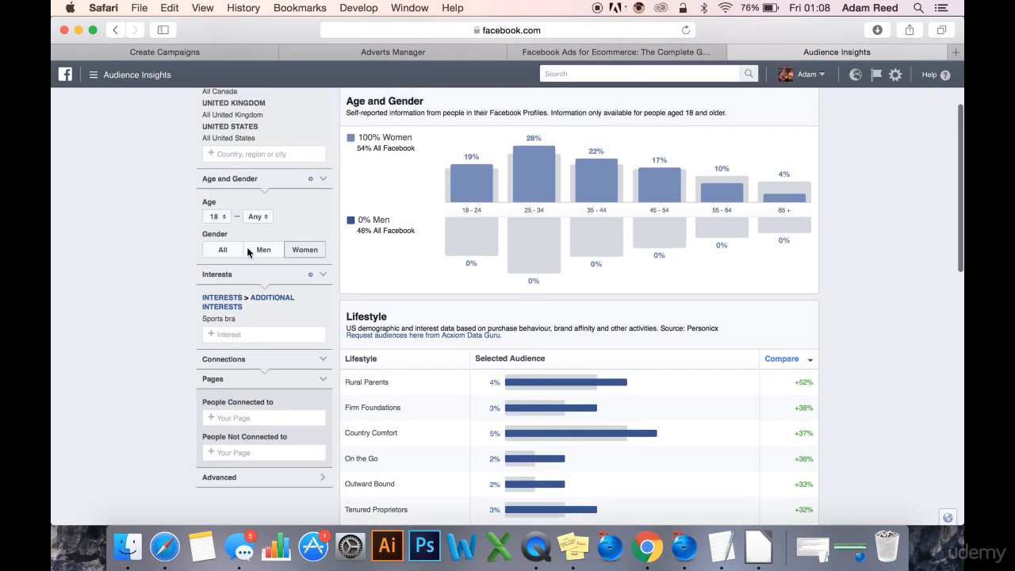
pyautogui.click(250, 334)
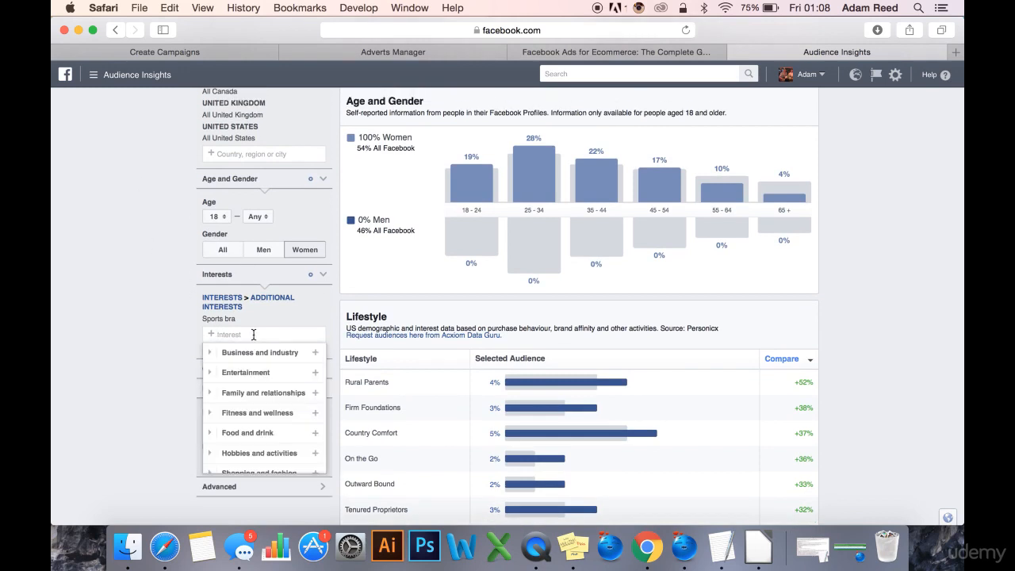
pyautogui.write('fitness')
pyautogui.press('Return')
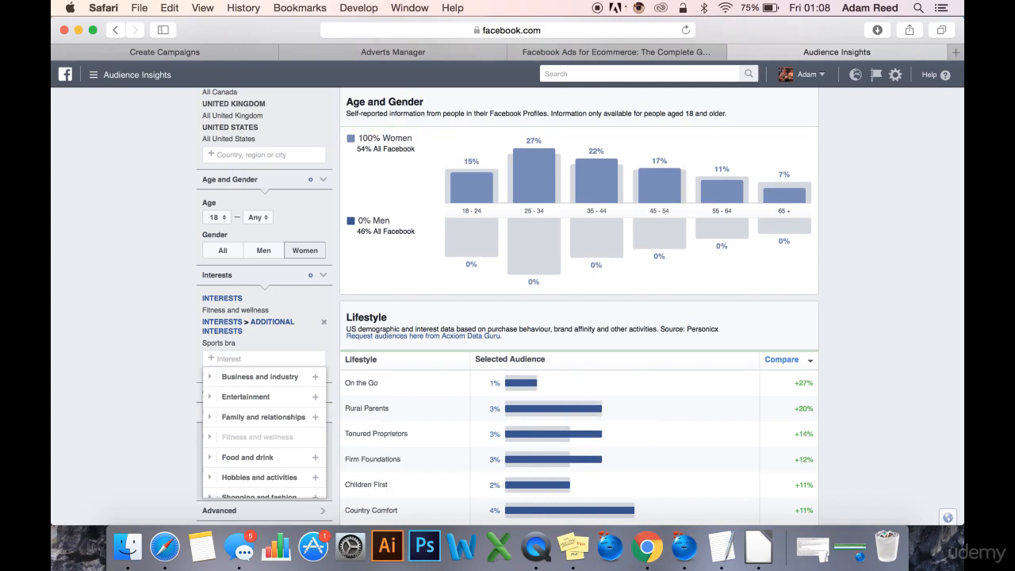
pyautogui.write('gym')
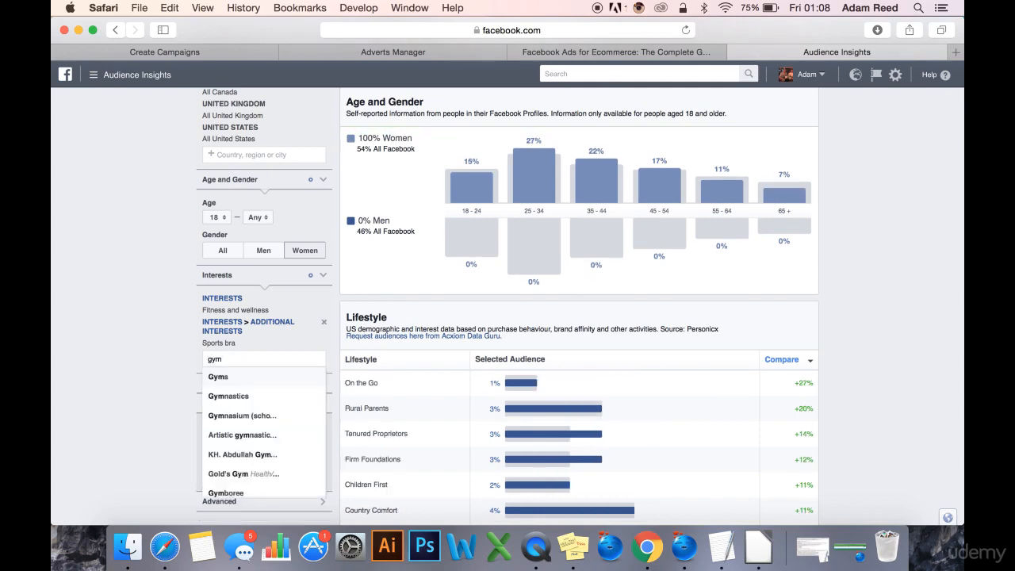
pyautogui.press('Return')
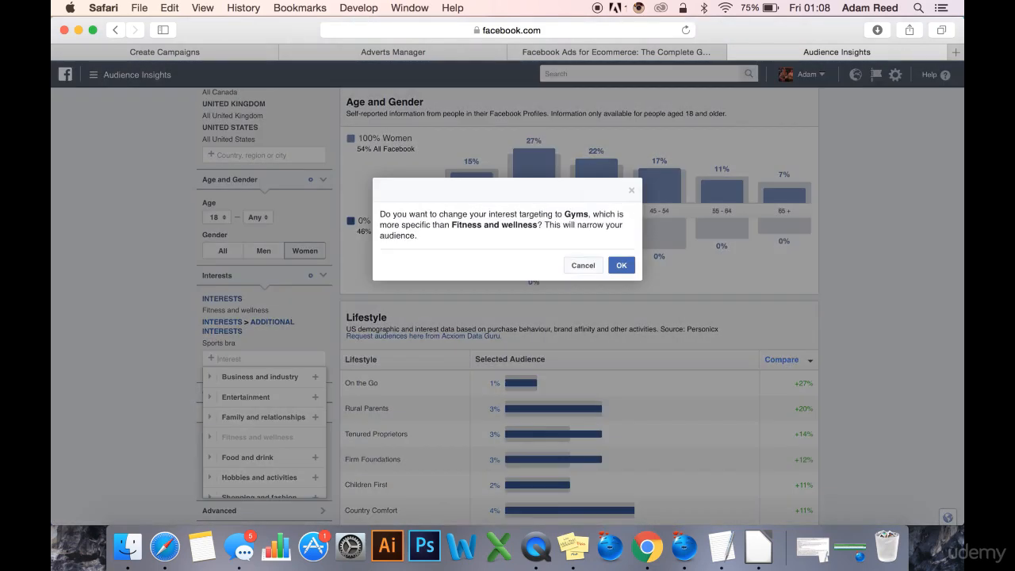
pyautogui.click(619, 266)
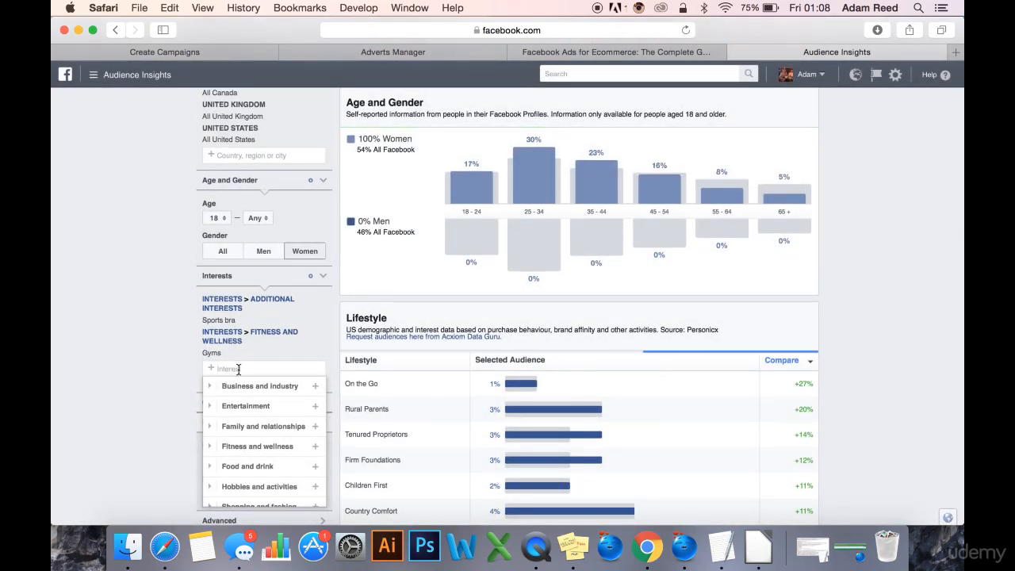
# Add Zumba and Zumba Fitness Core as further interests for the women's audience.
pyautogui.write('zumba')
pyautogui.press('Return')
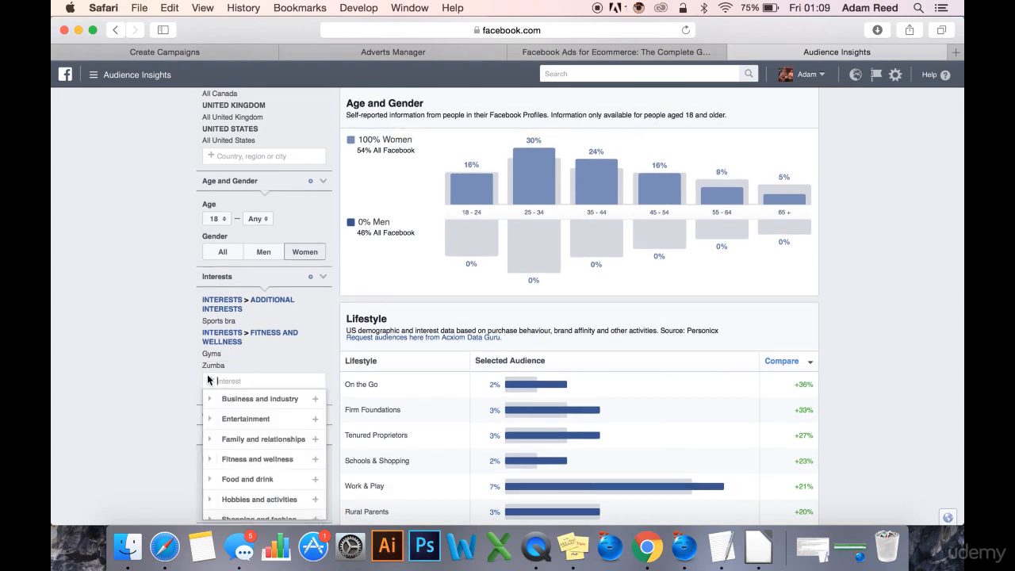
pyautogui.write('zumba fi')
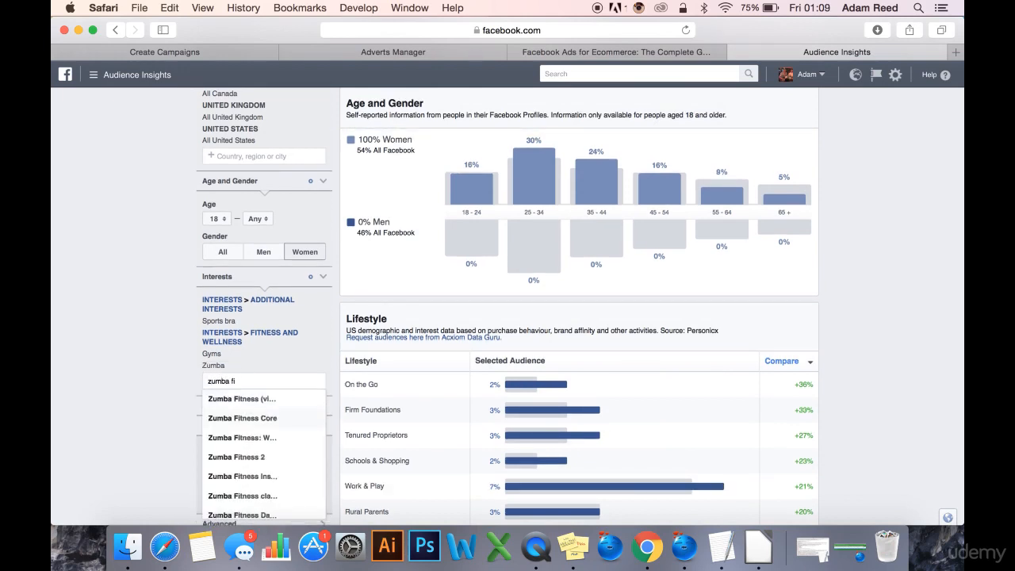
pyautogui.press('Return')
pyautogui.click(157, 324)
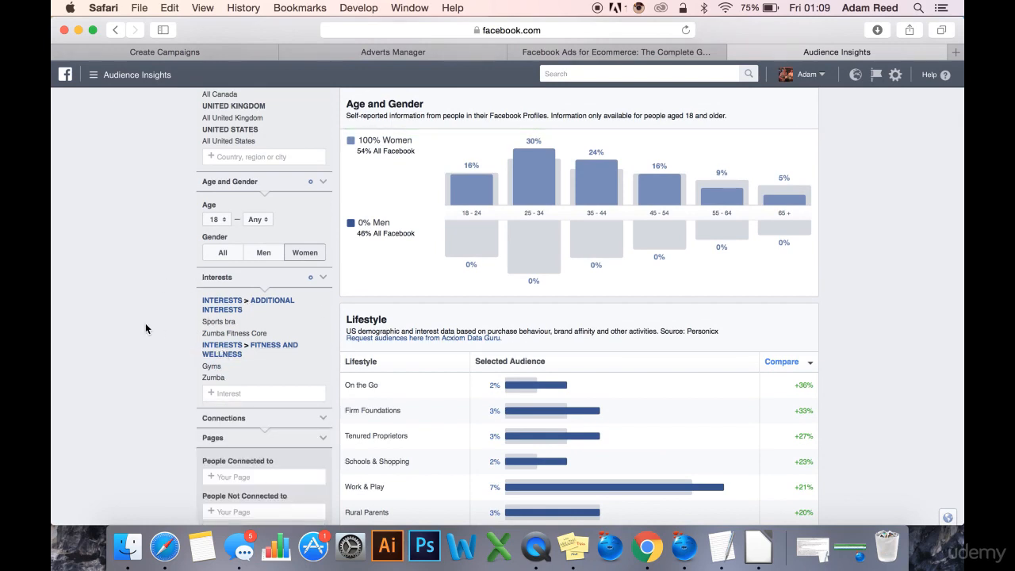
# Review the selected interests, the audience size and the age distribution of the women's audience.
pyautogui.scroll(1, 145, 323)
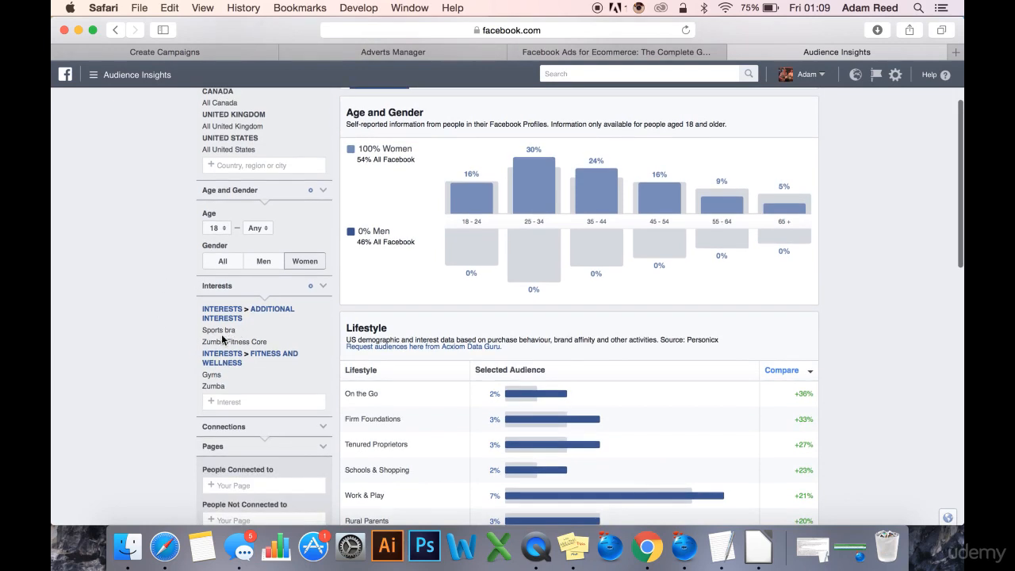
pyautogui.scroll(2, 101, 315)
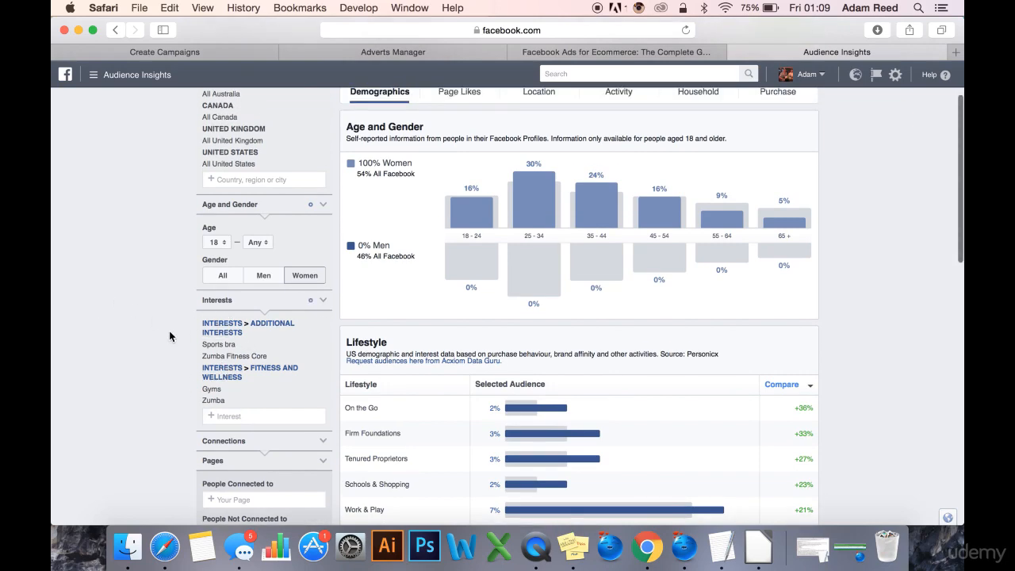
pyautogui.scroll(-3, 163, 337)
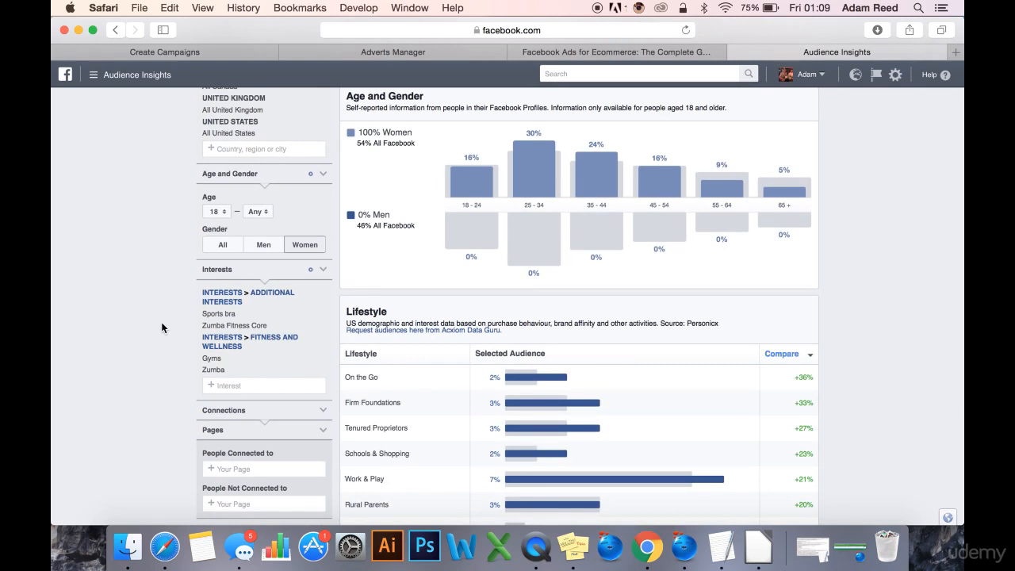
pyautogui.scroll(1, 162, 328)
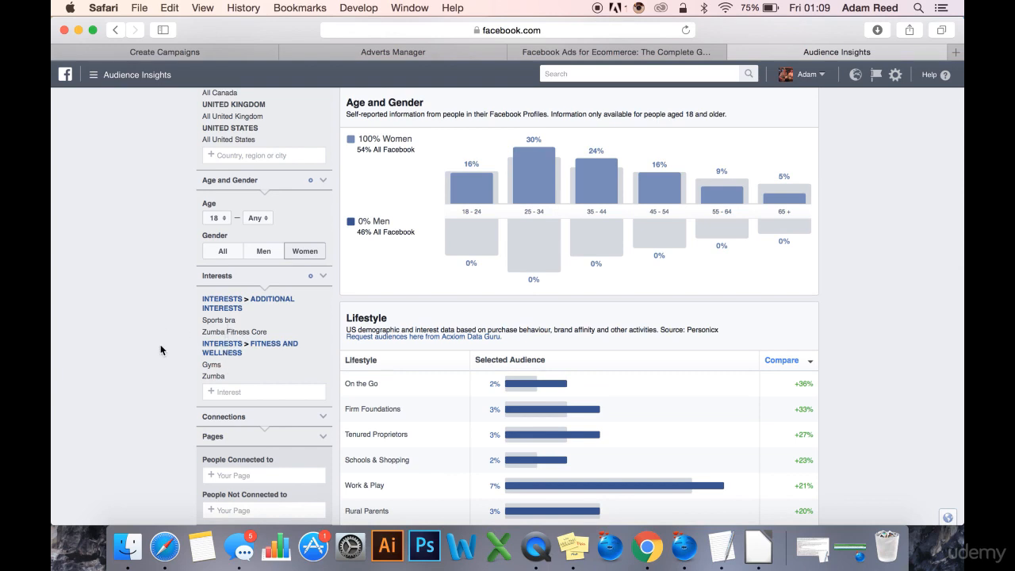
pyautogui.scroll(-2, 159, 373)
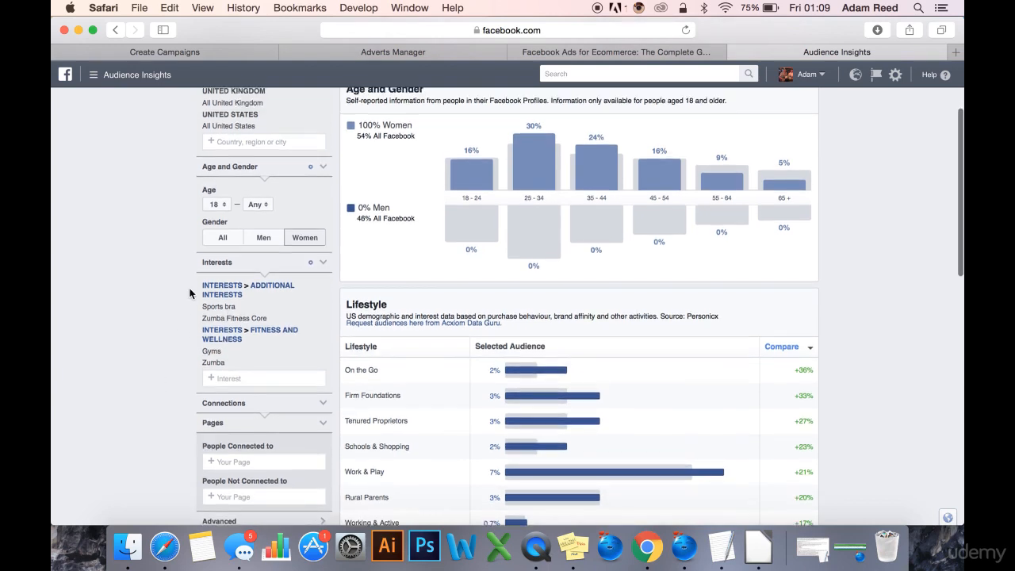
pyautogui.scroll(4, 182, 289)
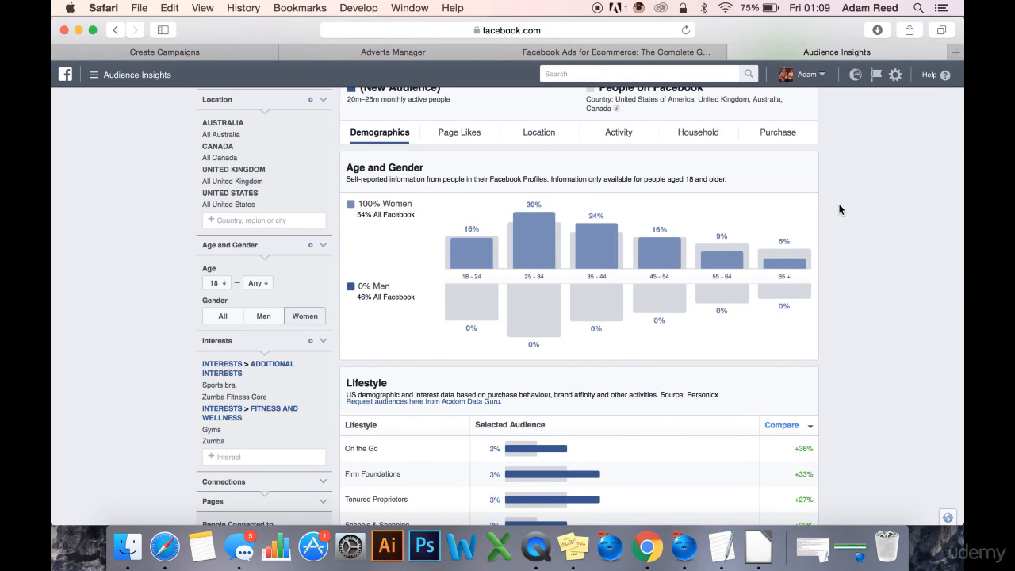
pyautogui.scroll(-1, 840, 210)
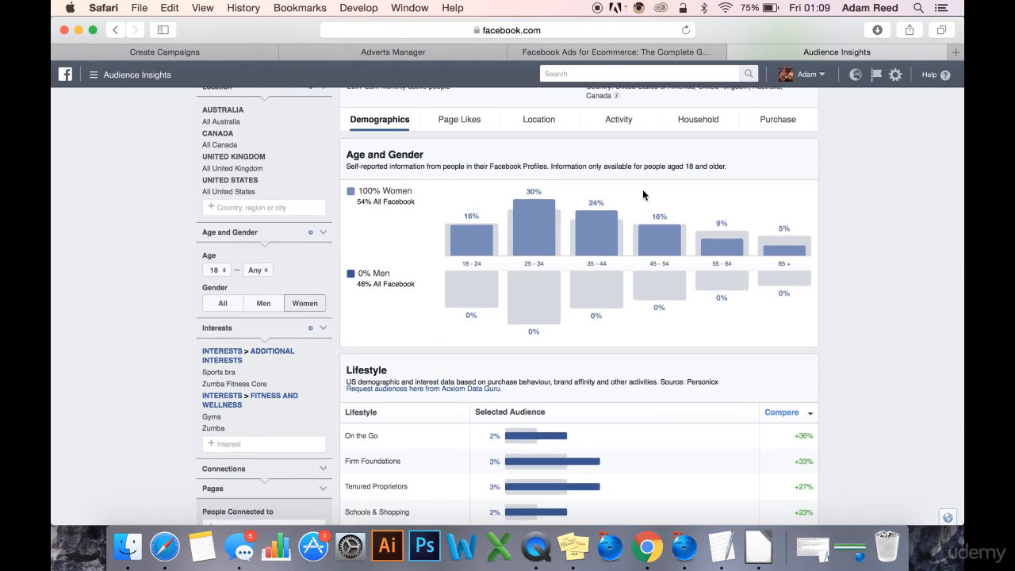
pyautogui.moveTo(557, 222)
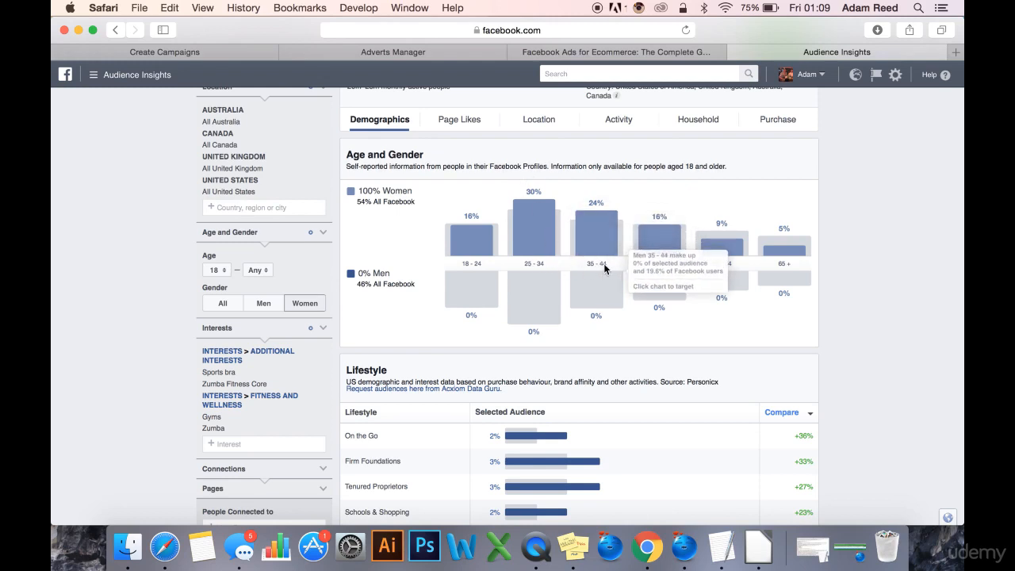
pyautogui.scroll(3, 865, 290)
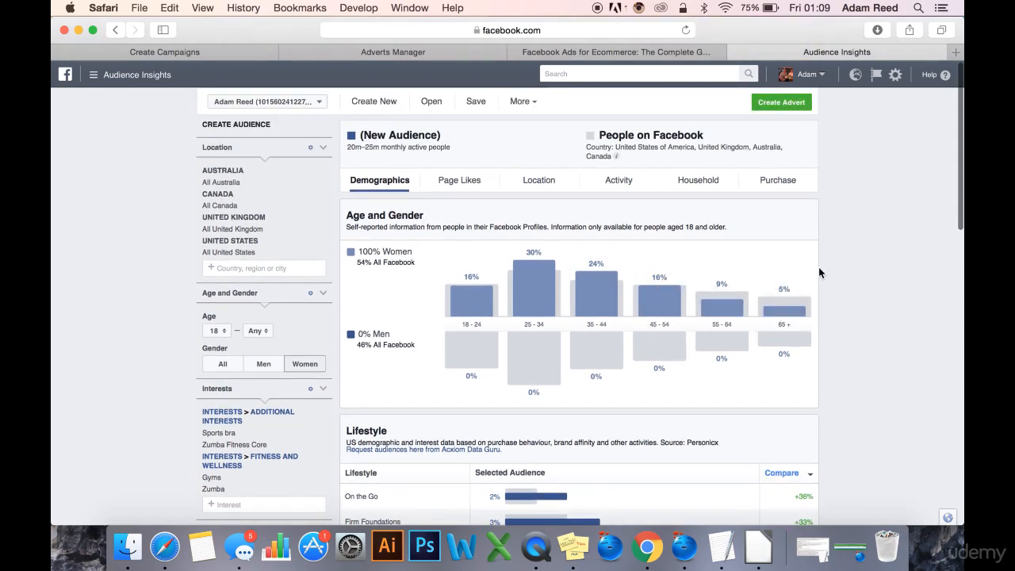
pyautogui.scroll(-1, 818, 267)
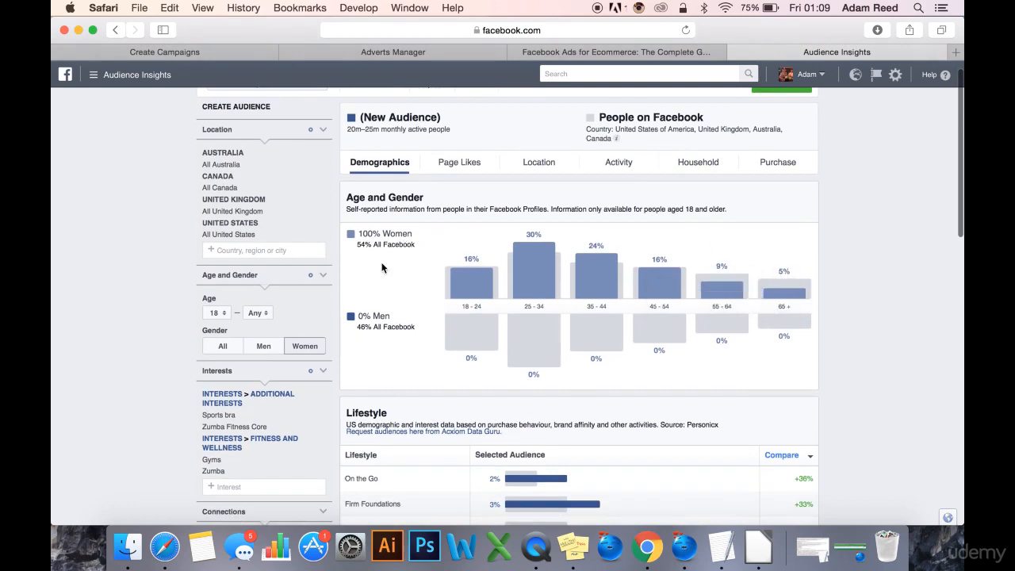
# Examine the audience's lifestyle segments, relationship status, education level and most likely job titles.
pyautogui.scroll(-10, 863, 278)
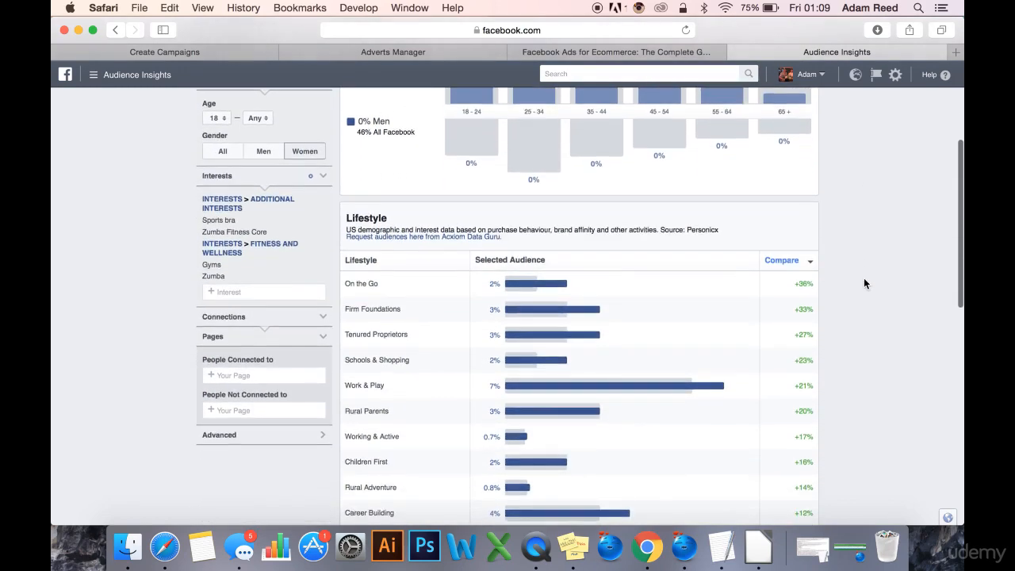
pyautogui.scroll(-20, 864, 277)
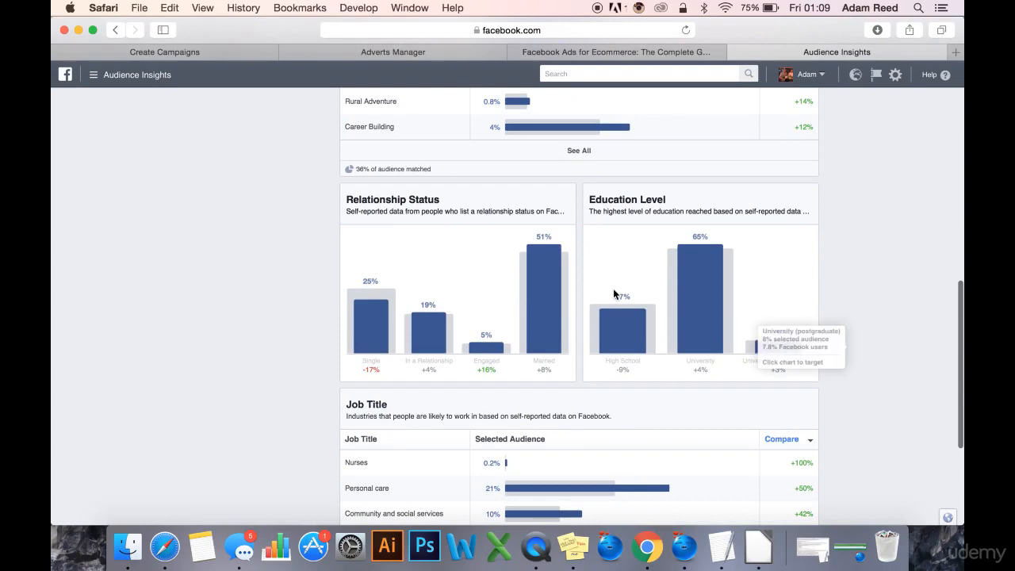
pyautogui.moveTo(548, 292)
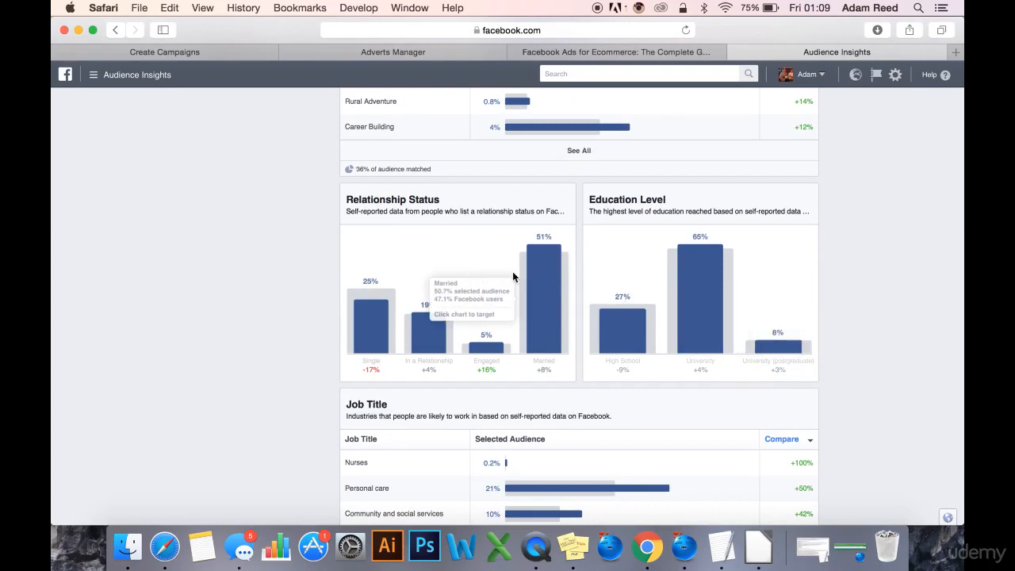
pyautogui.moveTo(422, 311)
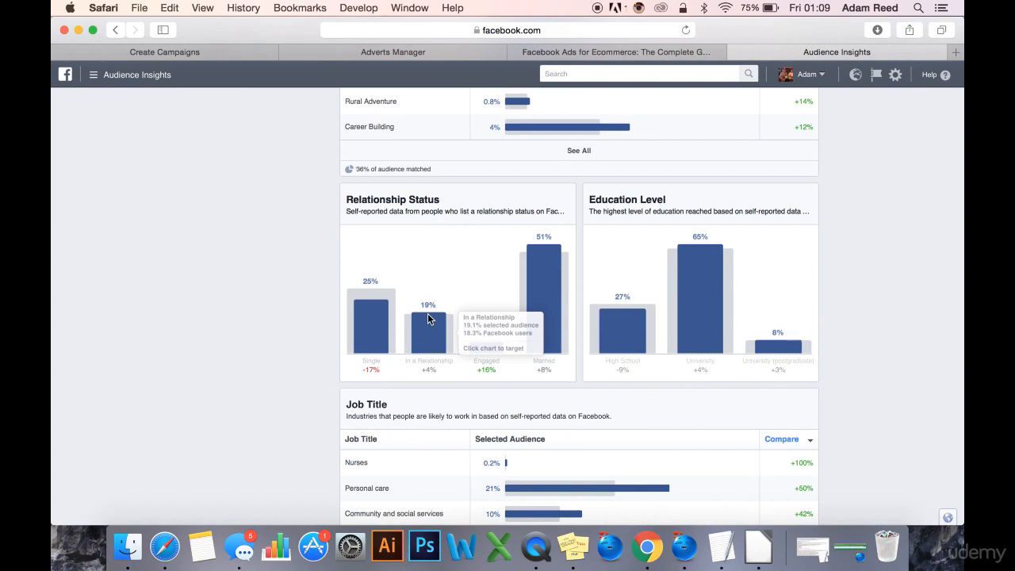
pyautogui.moveTo(380, 319)
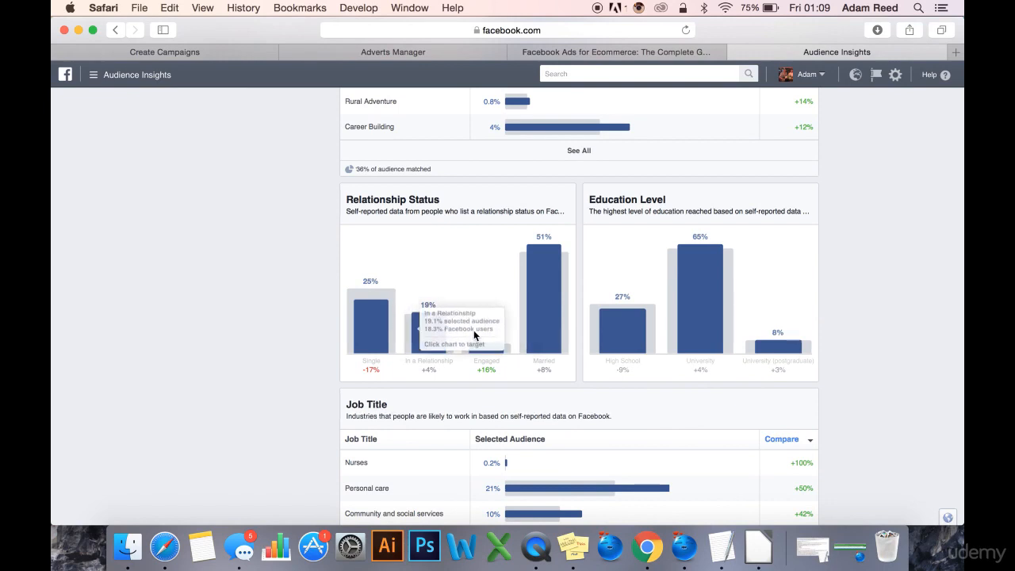
pyautogui.scroll(-3, 919, 349)
pyautogui.scroll(-3, 918, 353)
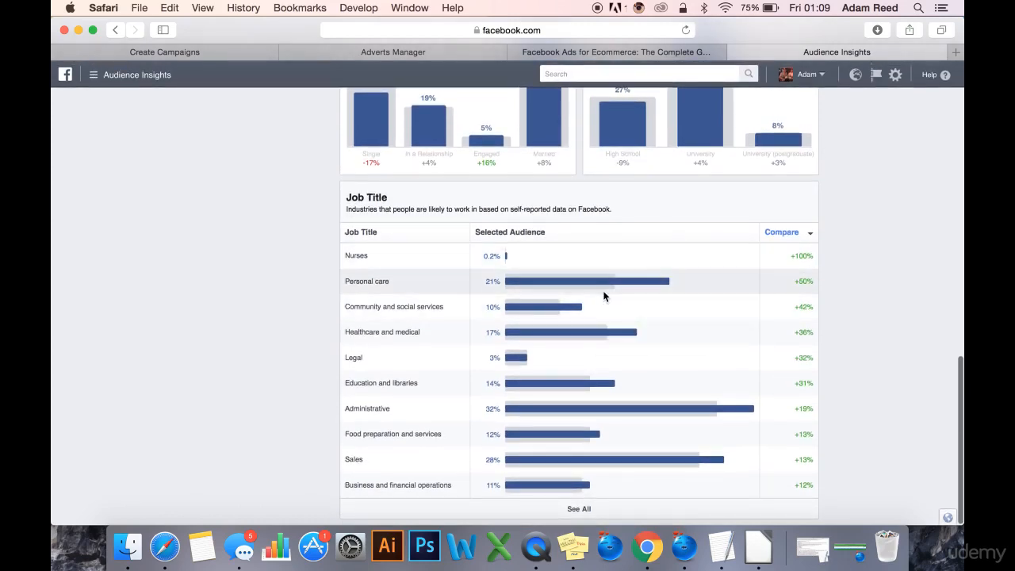
pyautogui.scroll(1, 854, 205)
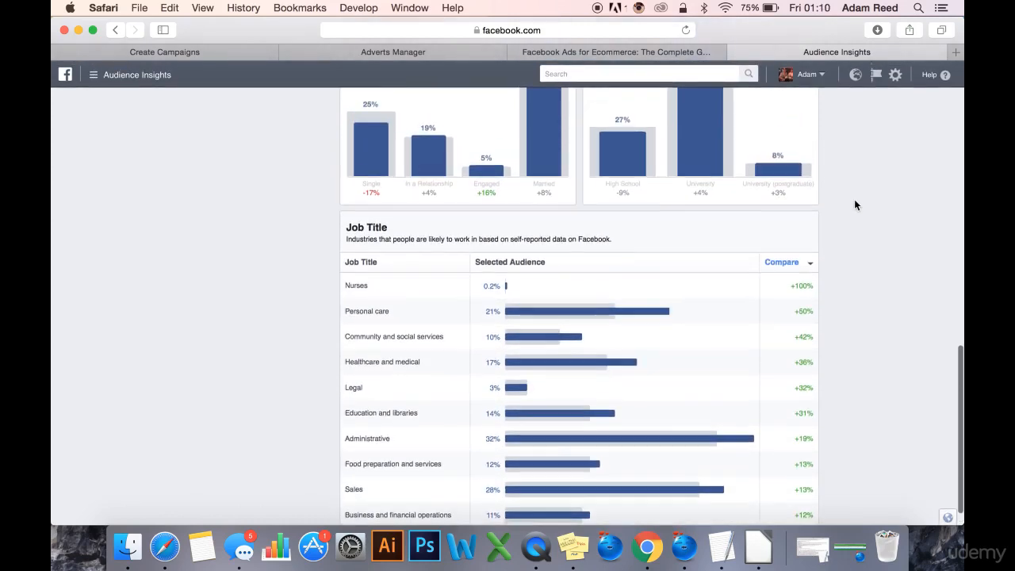
pyautogui.scroll(-1, 854, 205)
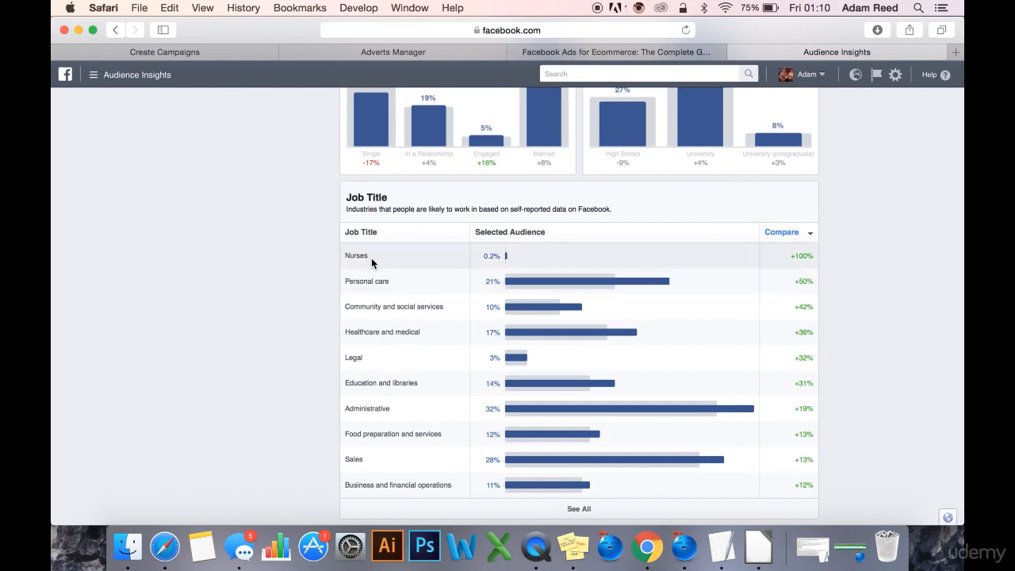
pyautogui.scroll(-2, 264, 321)
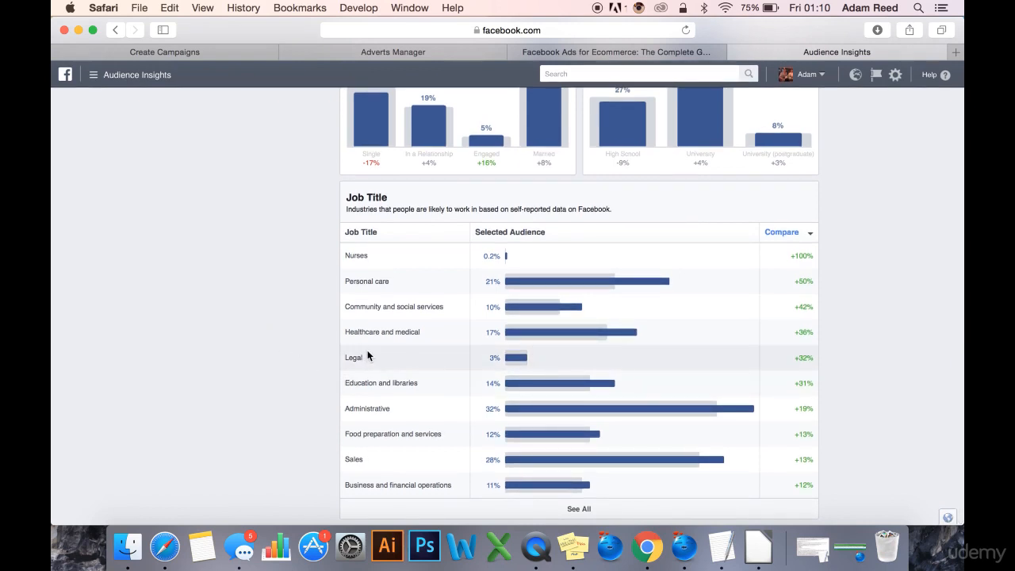
# Go back over the lifestyle, relationship status and education data and compare them with the job titles.
pyautogui.scroll(5, 712, 164)
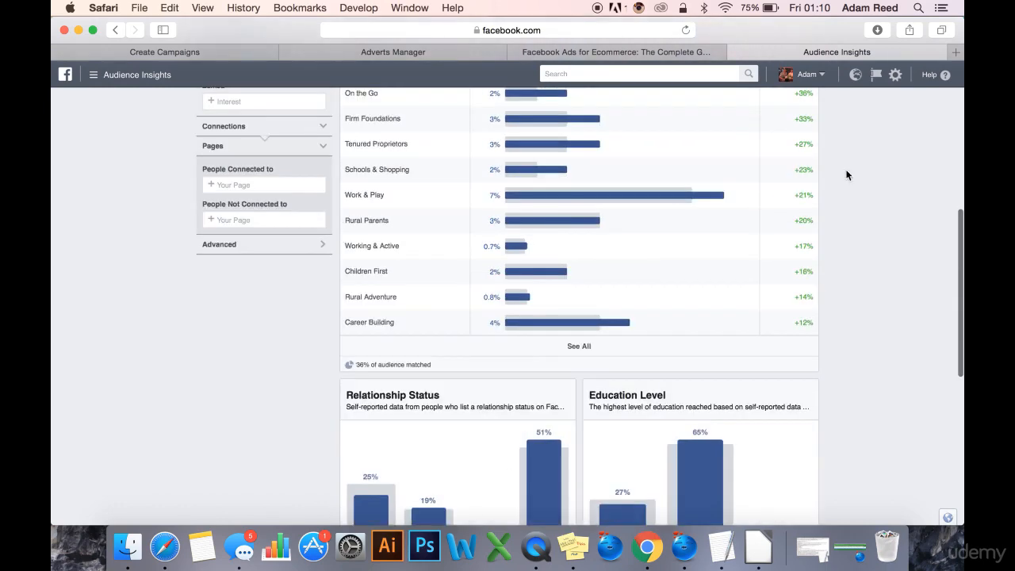
pyautogui.scroll(-6, 841, 254)
pyautogui.scroll(6, 325, 239)
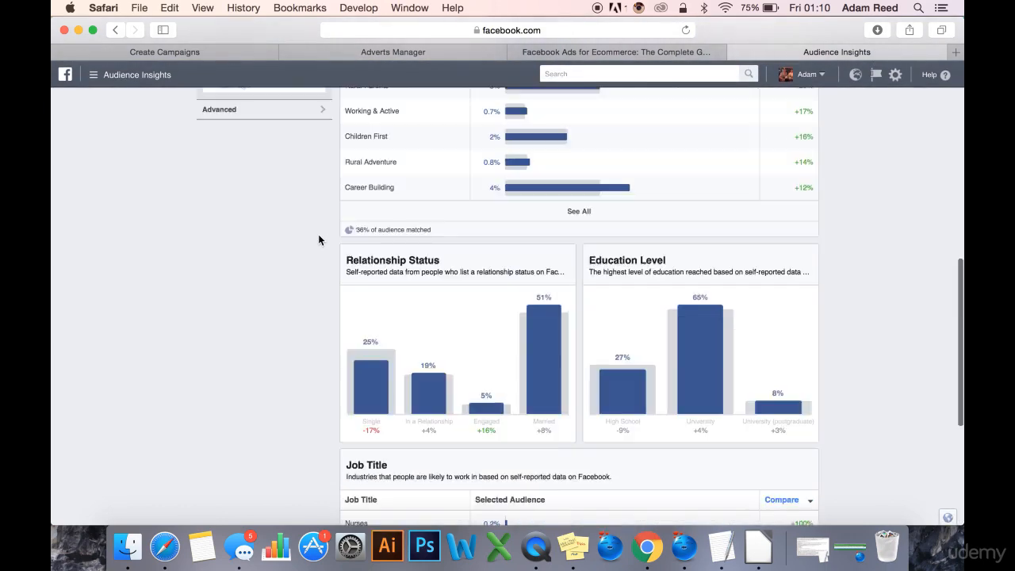
pyautogui.scroll(-5, 318, 234)
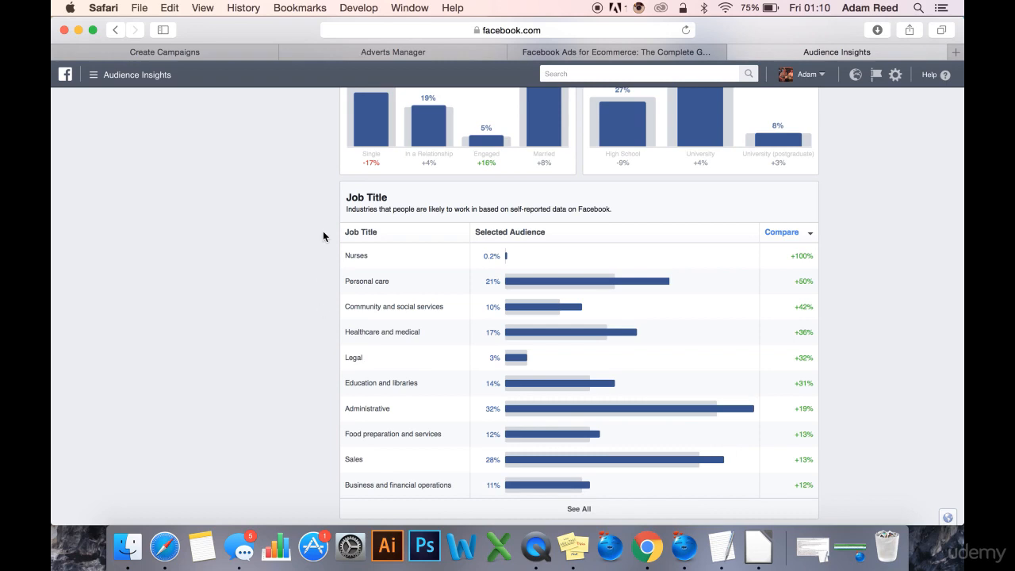
pyautogui.scroll(10, 323, 236)
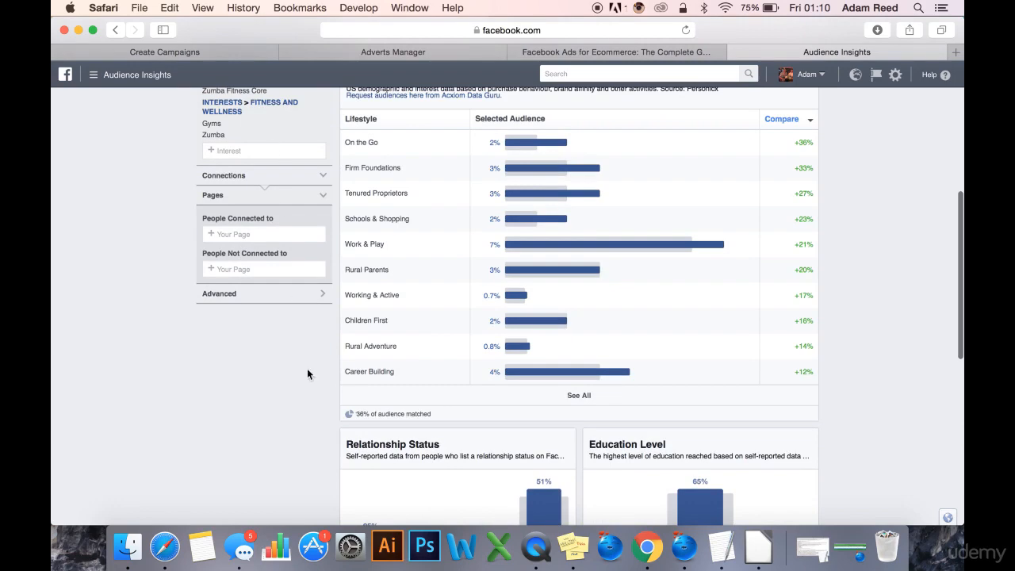
pyautogui.scroll(-1, 312, 408)
pyautogui.scroll(2, 314, 328)
pyautogui.scroll(-5, 361, 341)
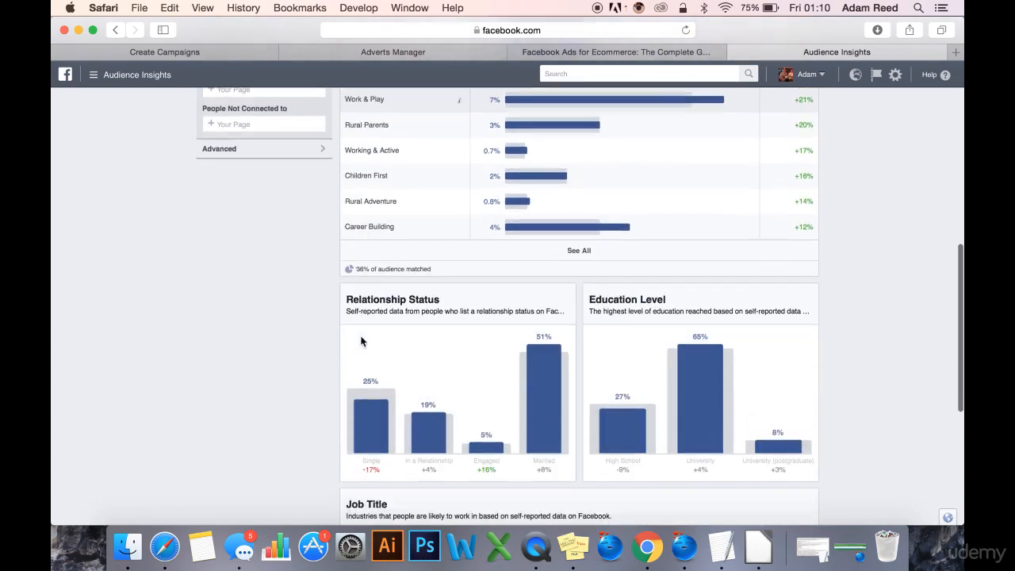
# Sort the job titles by selected audience share and review the leading occupations, including Administrative, Education and libraries, and Food preparation and services.
pyautogui.scroll(-5, 361, 341)
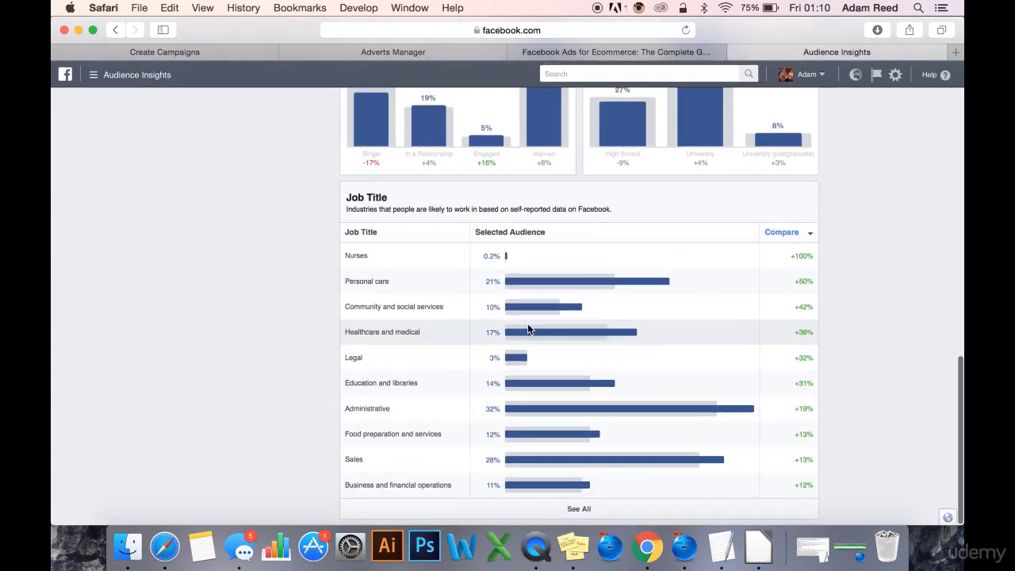
pyautogui.click(678, 238)
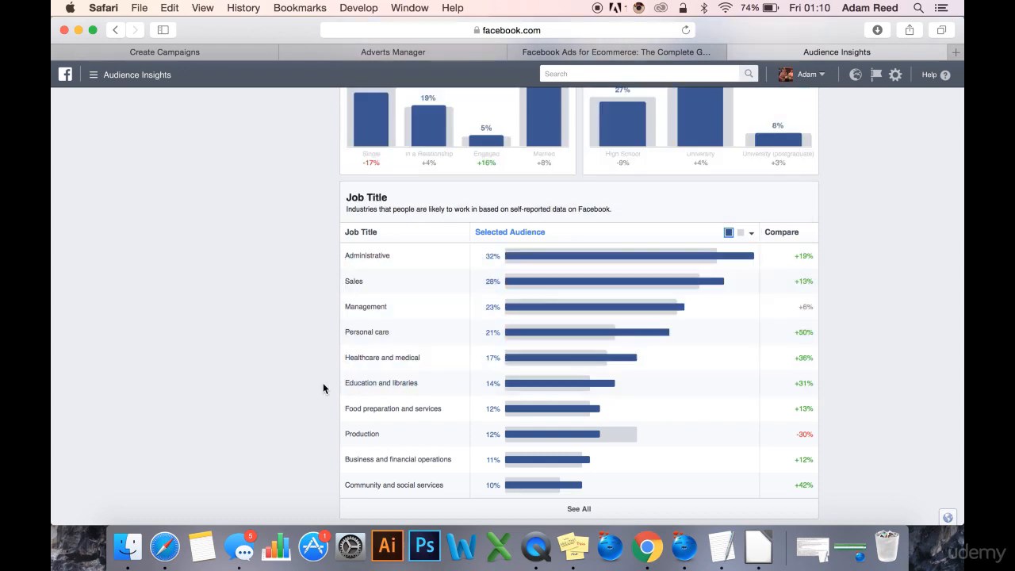
pyautogui.doubleClick(405, 384)
pyautogui.click(276, 387)
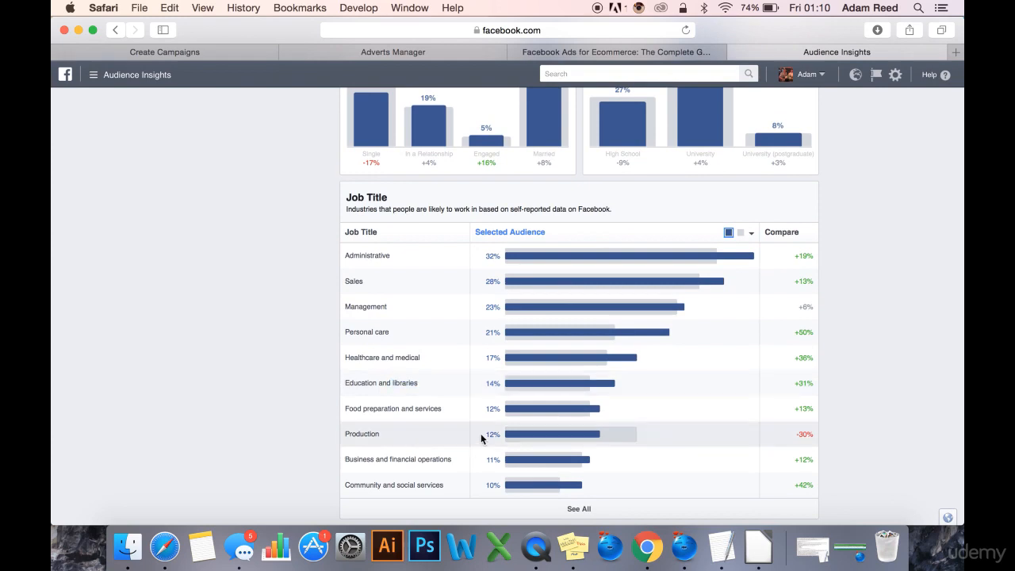
pyautogui.moveTo(448, 411); pyautogui.dragTo(343, 411)
pyautogui.click(276, 412)
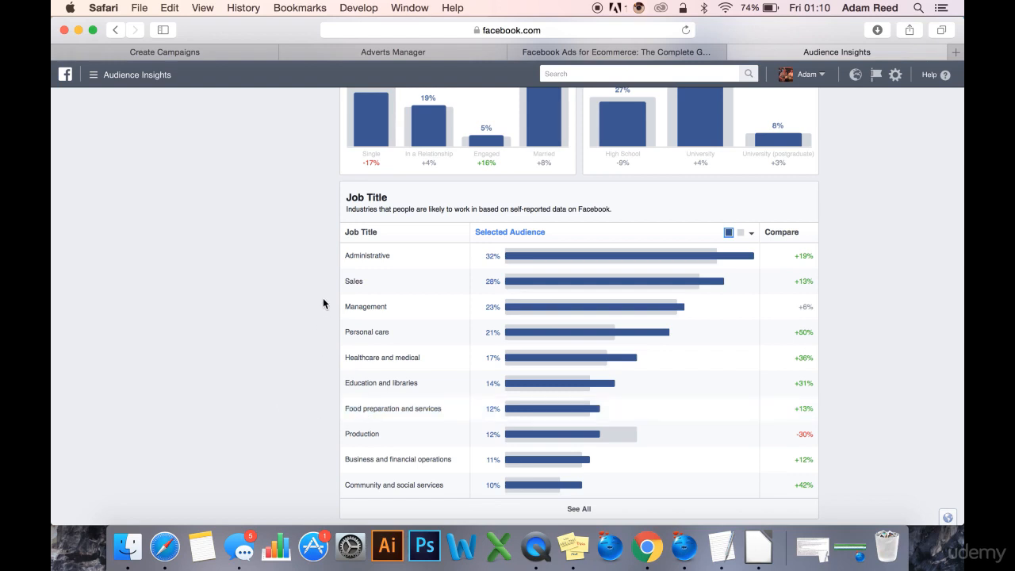
pyautogui.moveTo(397, 264); pyautogui.dragTo(324, 258)
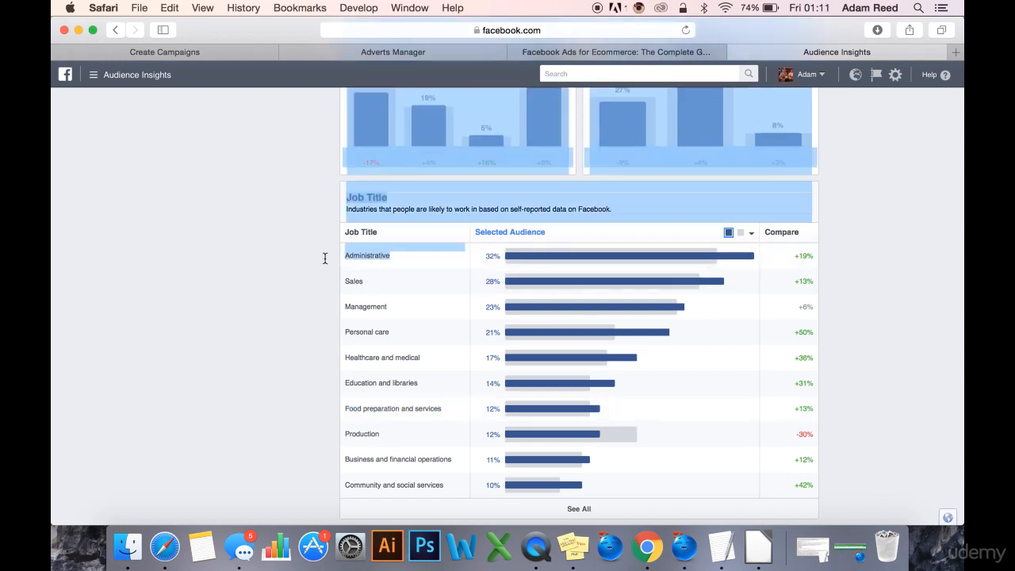
pyautogui.click(322, 257)
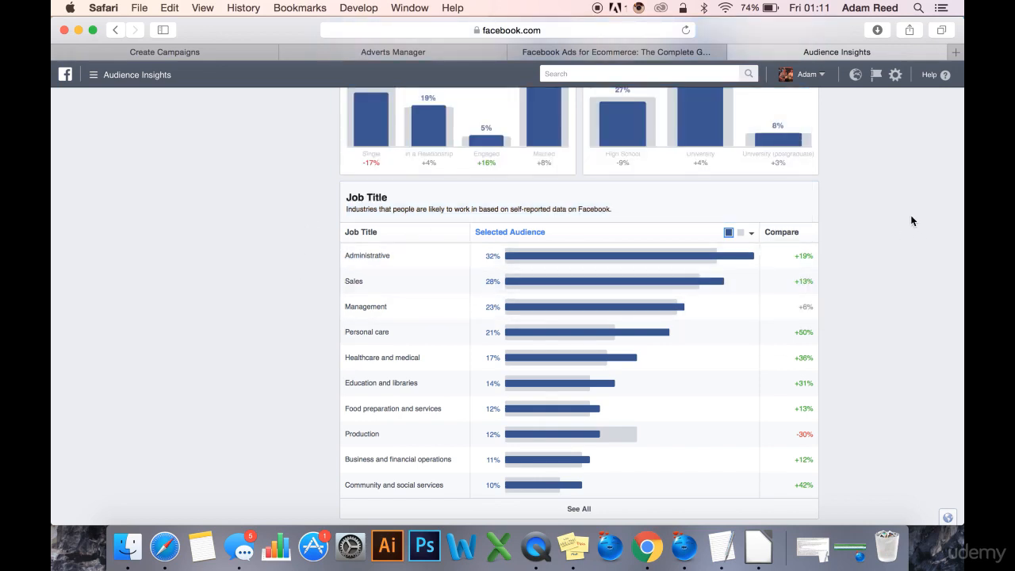
pyautogui.scroll(5, 899, 197)
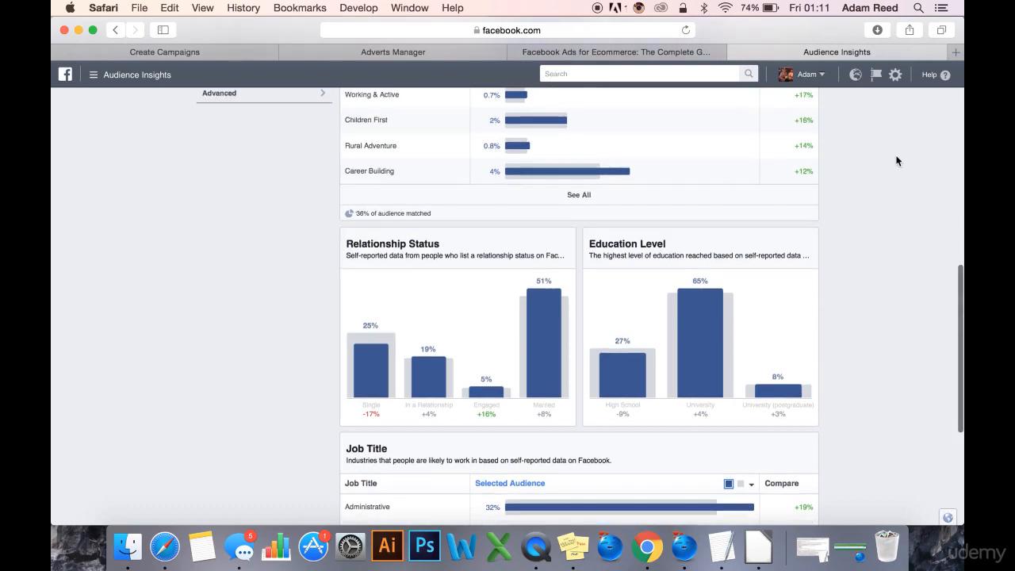
pyautogui.scroll(-5, 893, 190)
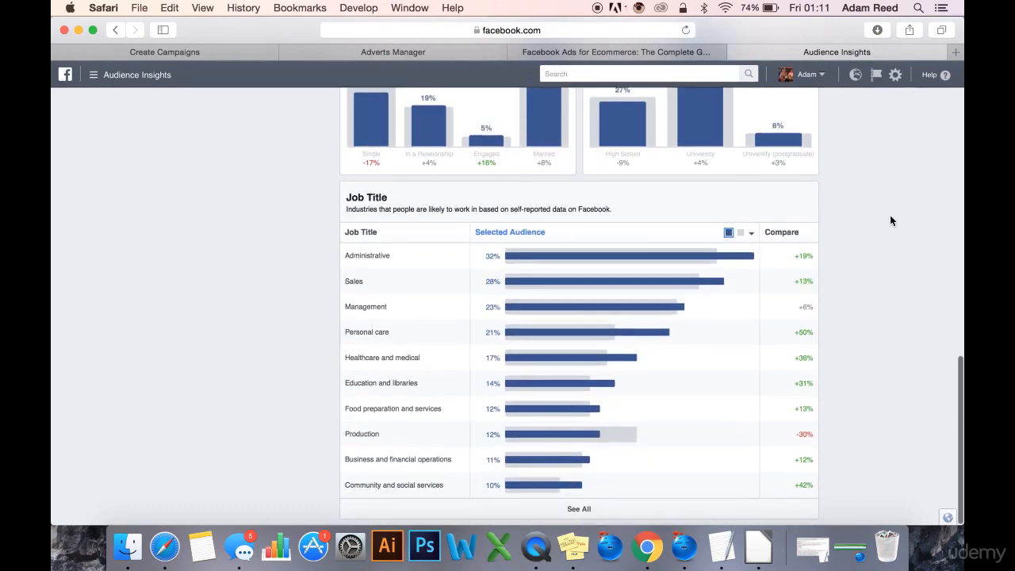
# Open the audience's Page Likes data and review the top categories of liked pages.
pyautogui.scroll(3, 891, 216)
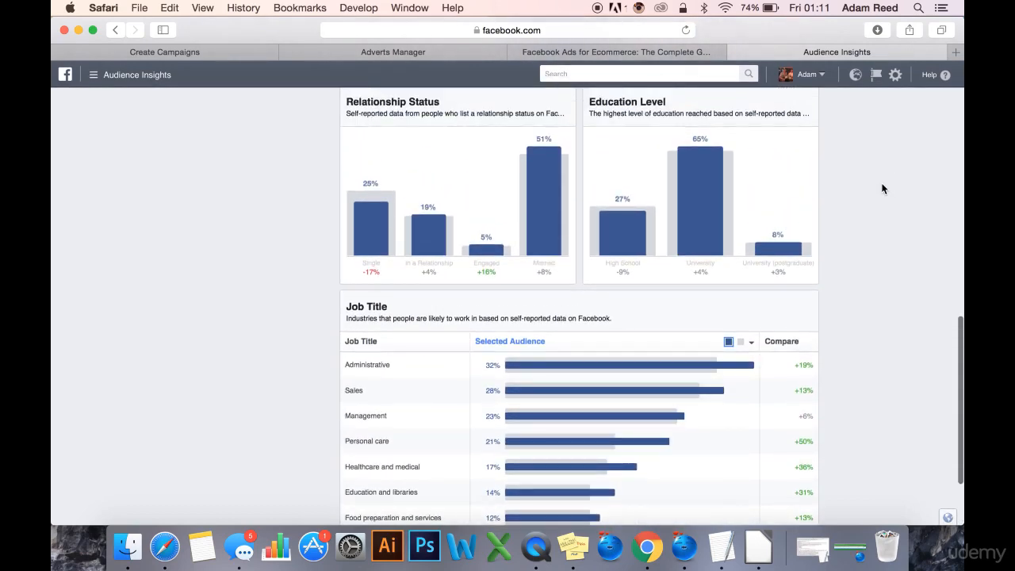
pyautogui.scroll(4, 882, 148)
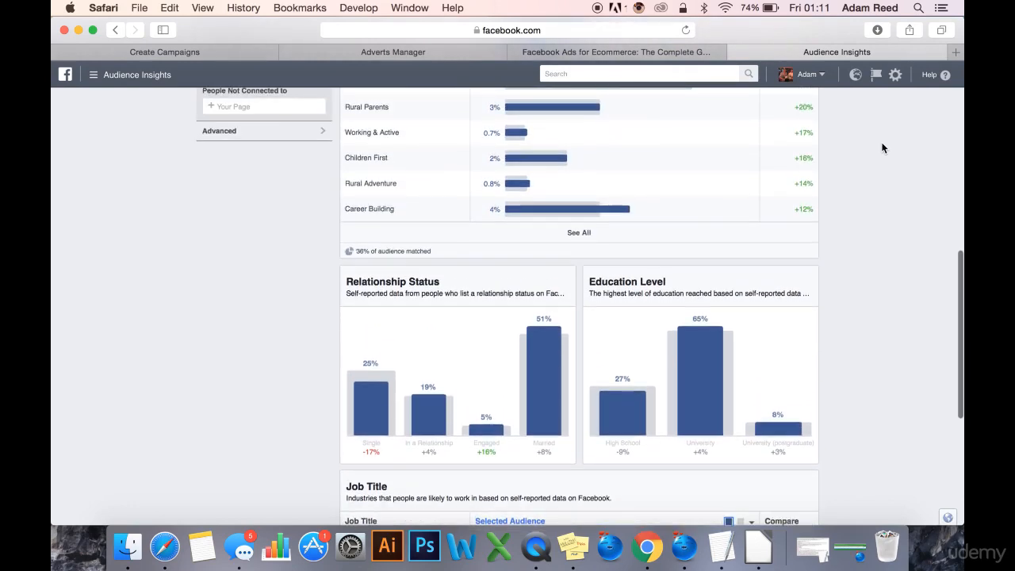
pyautogui.scroll(10, 882, 149)
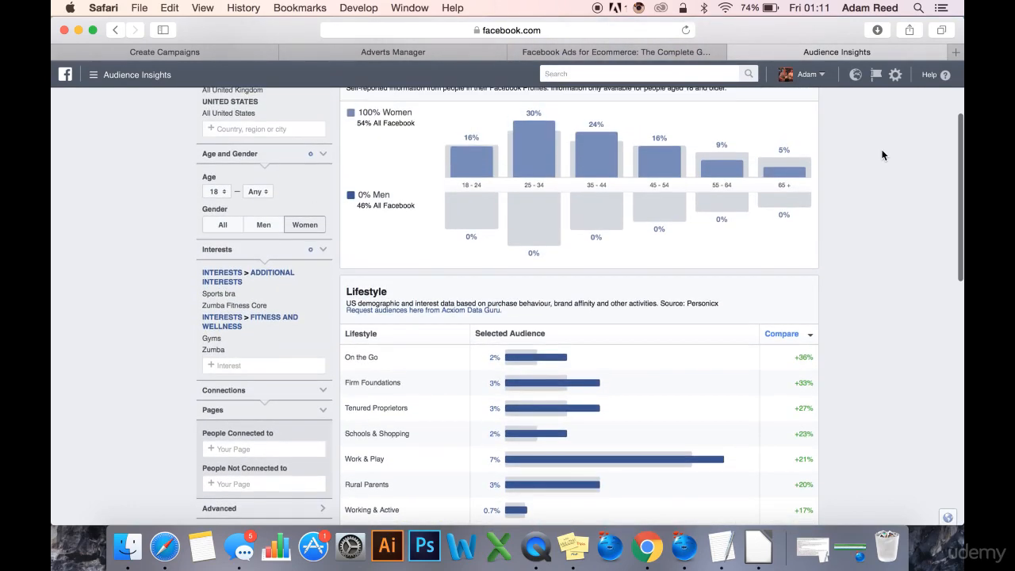
pyautogui.scroll(1, 883, 161)
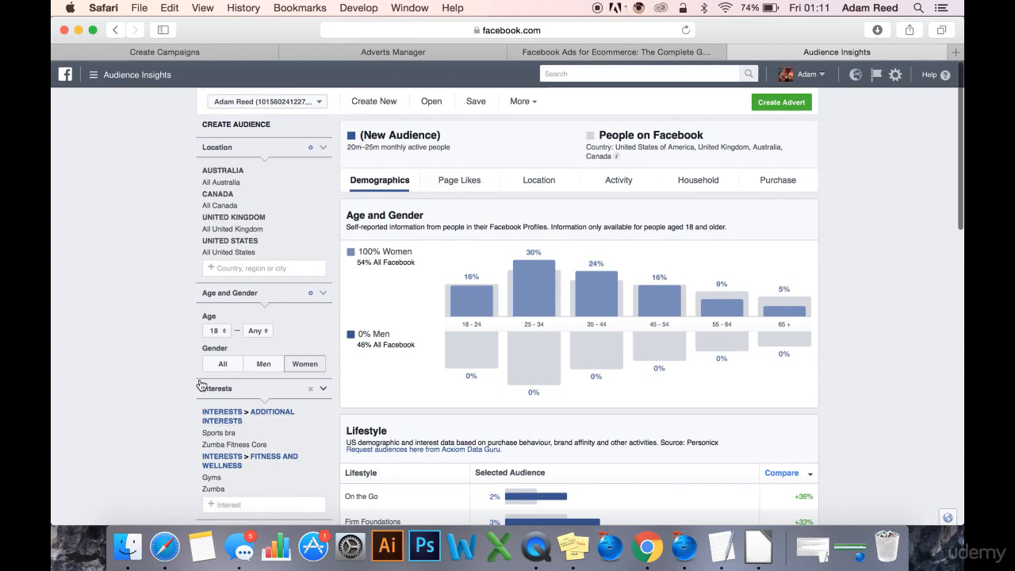
pyautogui.click(454, 184)
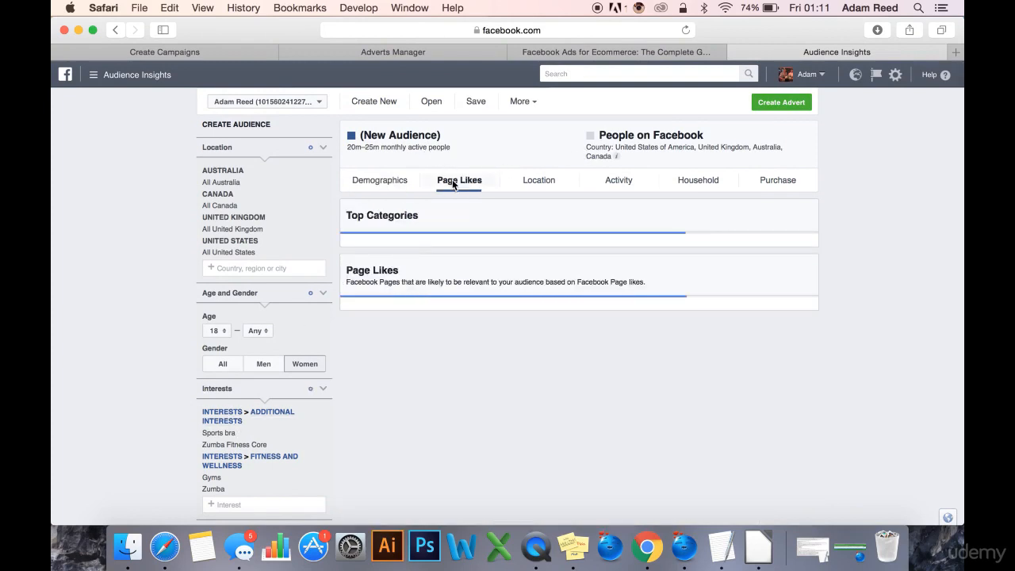
pyautogui.scroll(-1, 909, 260)
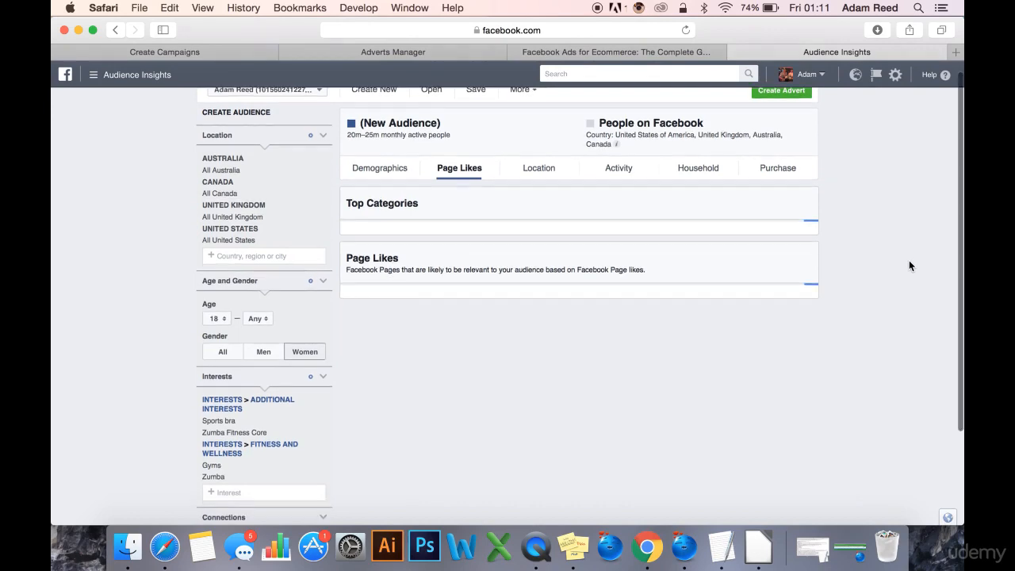
pyautogui.scroll(-3, 909, 262)
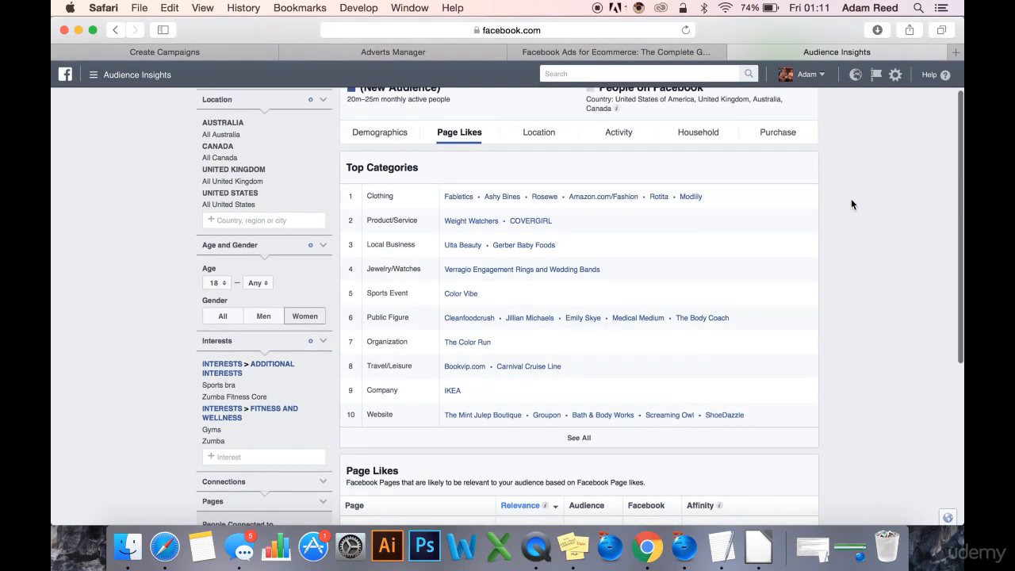
pyautogui.scroll(-2, 871, 205)
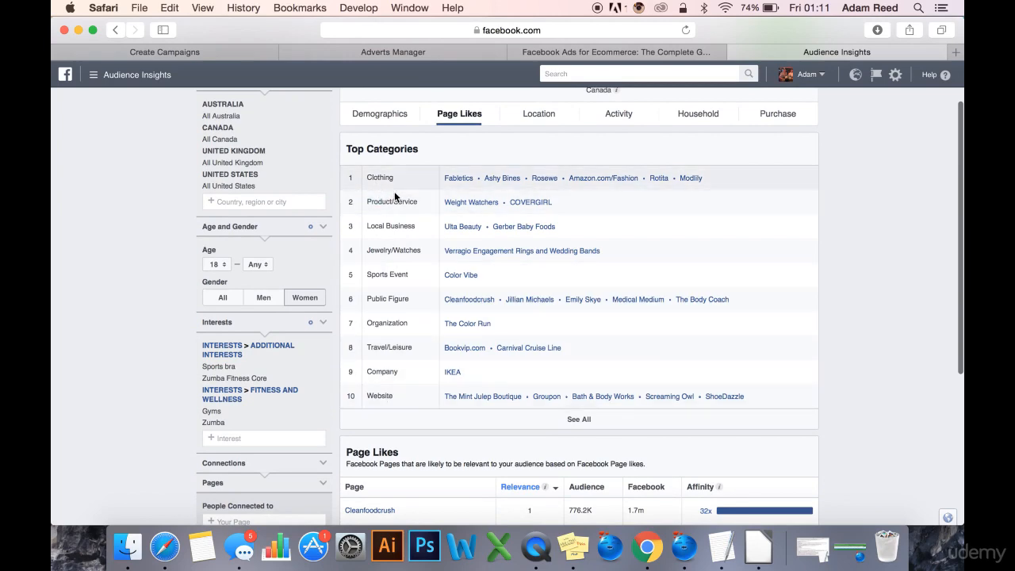
# Expand the top categories to the full list and look through the liked pages in each category.
pyautogui.click(580, 421)
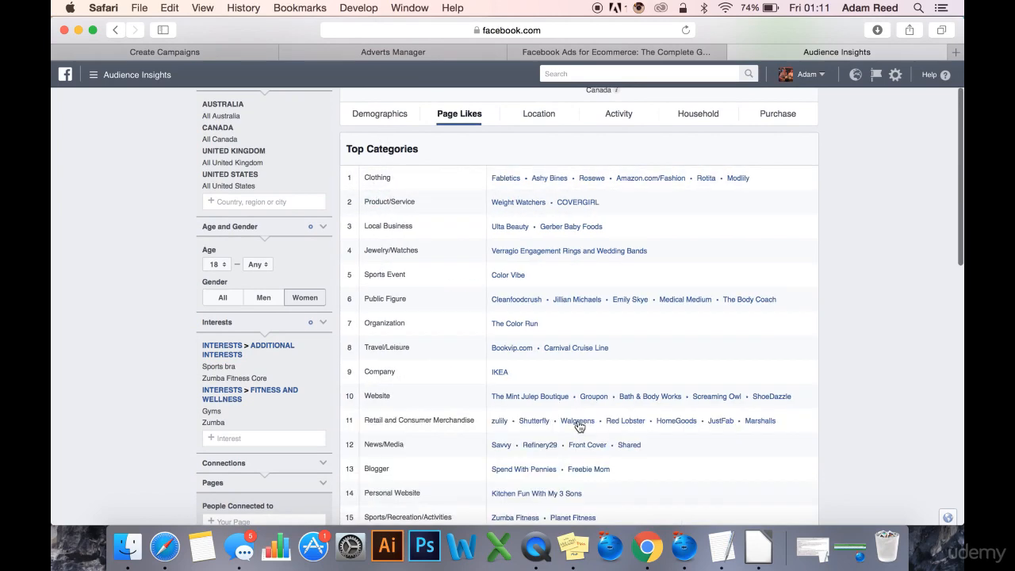
pyautogui.scroll(-3, 829, 377)
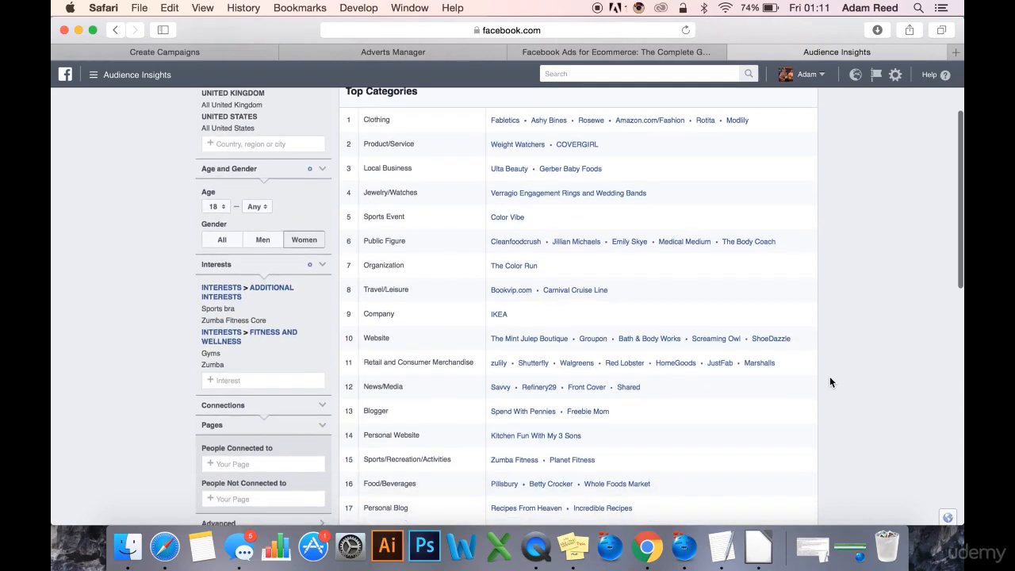
pyautogui.scroll(-6, 830, 376)
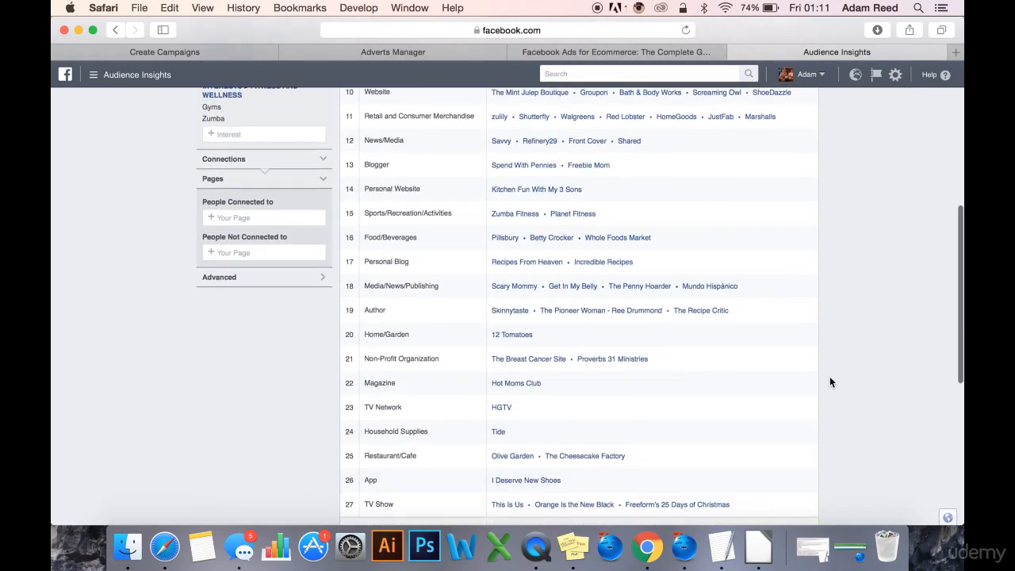
pyautogui.scroll(-3, 842, 313)
pyautogui.scroll(7, 841, 254)
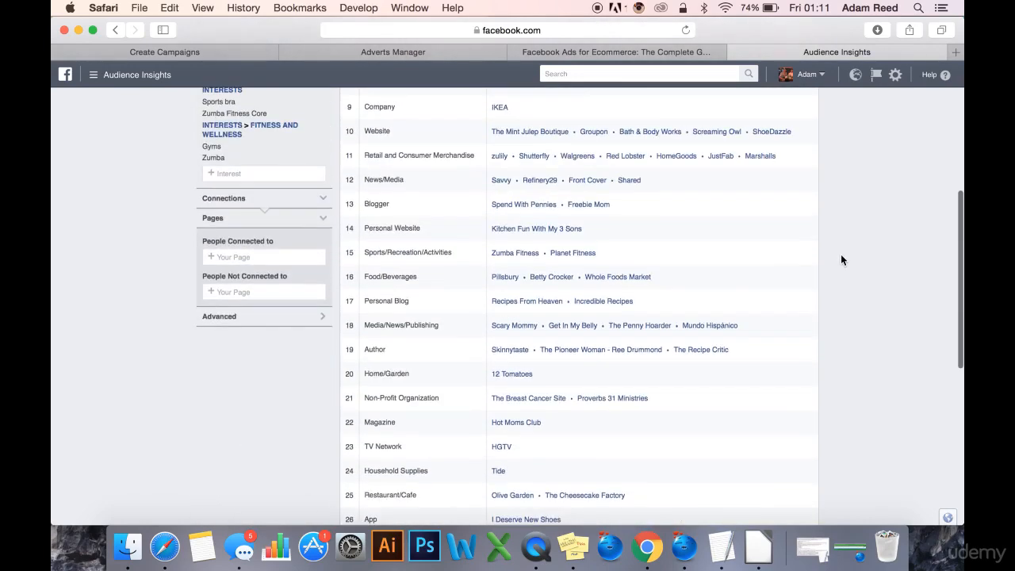
pyautogui.scroll(5, 848, 156)
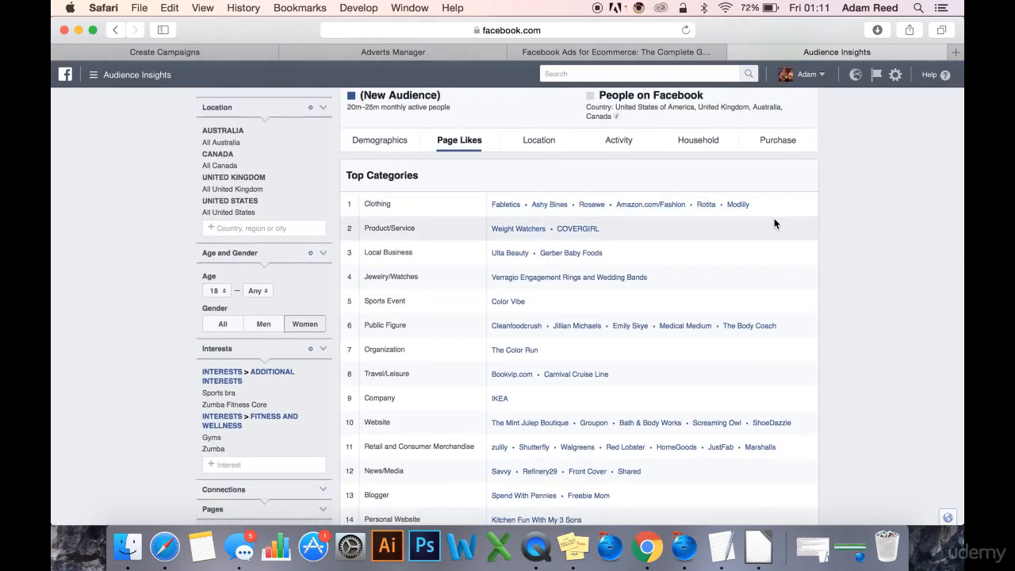
# Examine the liked clothing, public figure, fitness and retail pages and compare them with the audience's selected interests.
pyautogui.scroll(-2, 769, 278)
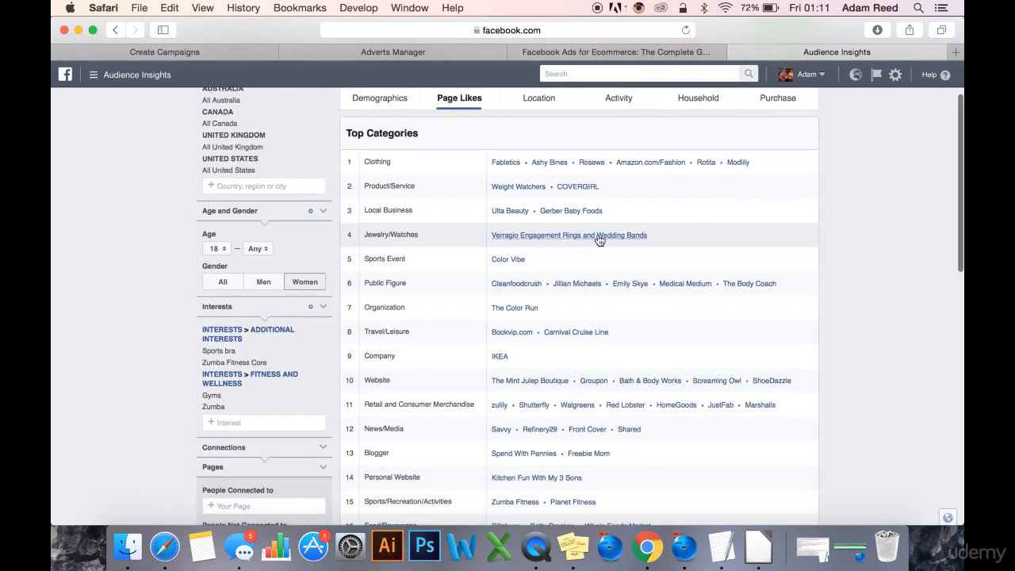
pyautogui.scroll(-4, 851, 278)
pyautogui.scroll(-1, 857, 296)
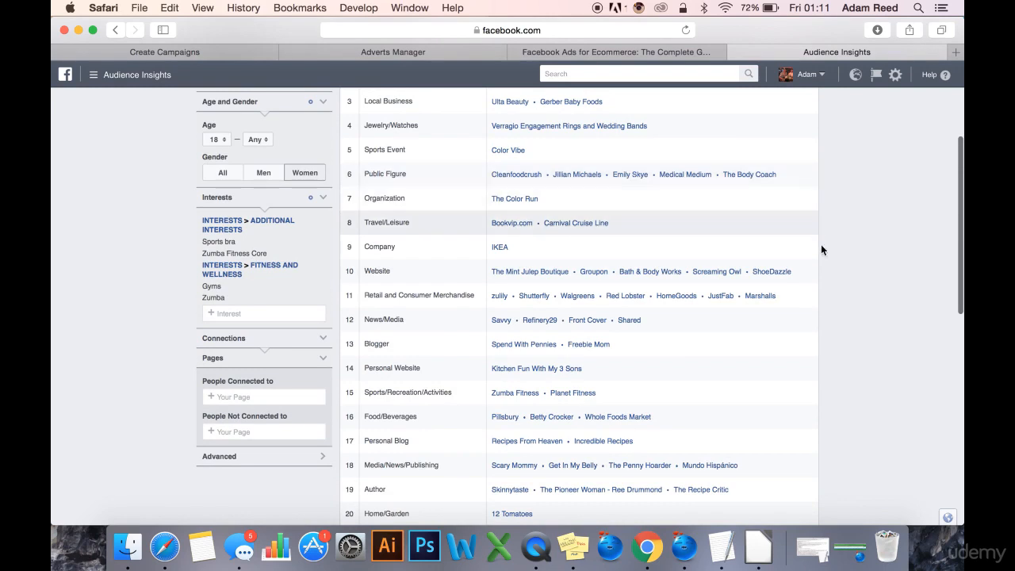
pyautogui.scroll(-3, 812, 273)
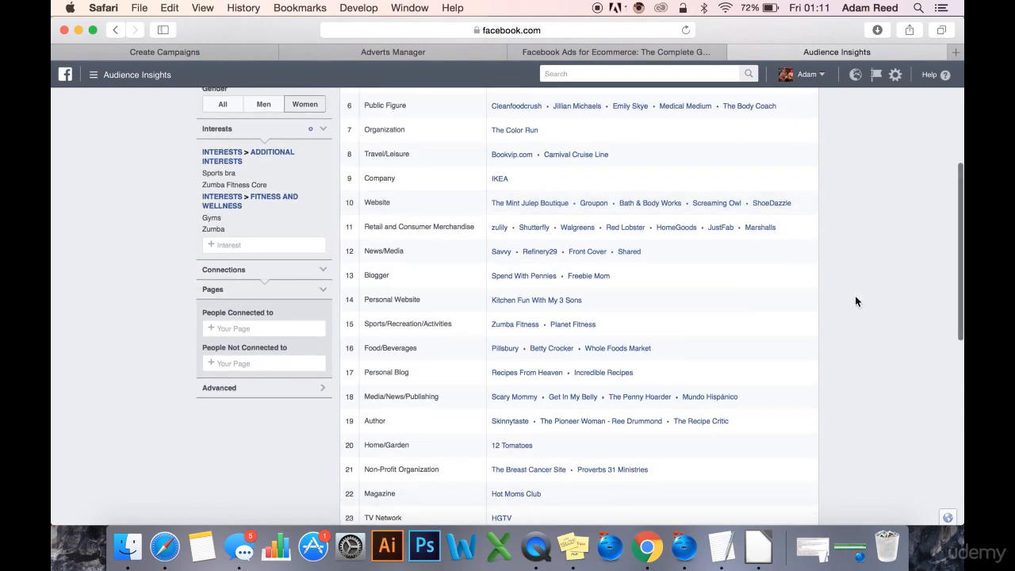
pyautogui.scroll(2, 856, 297)
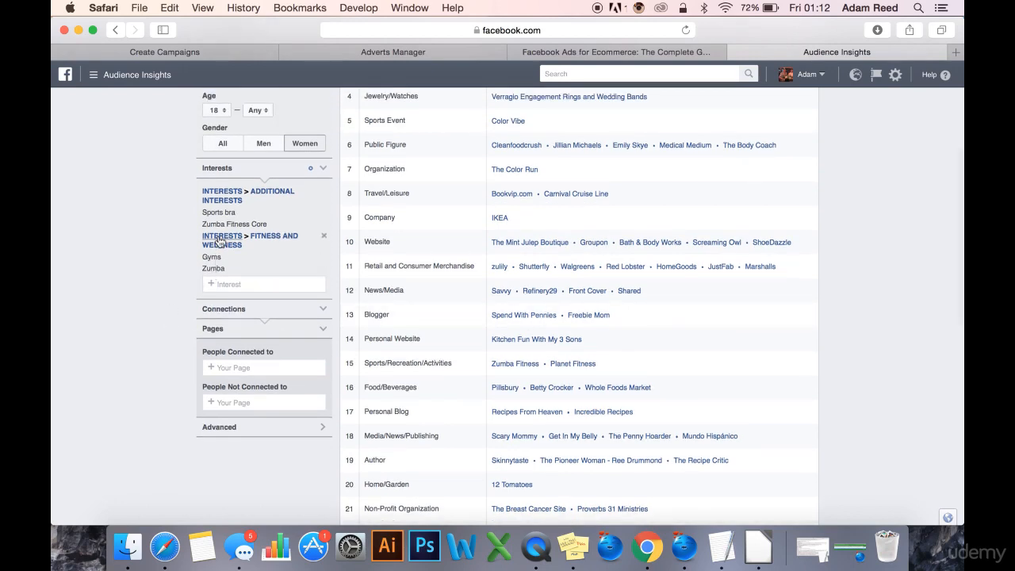
pyautogui.scroll(-1, 933, 310)
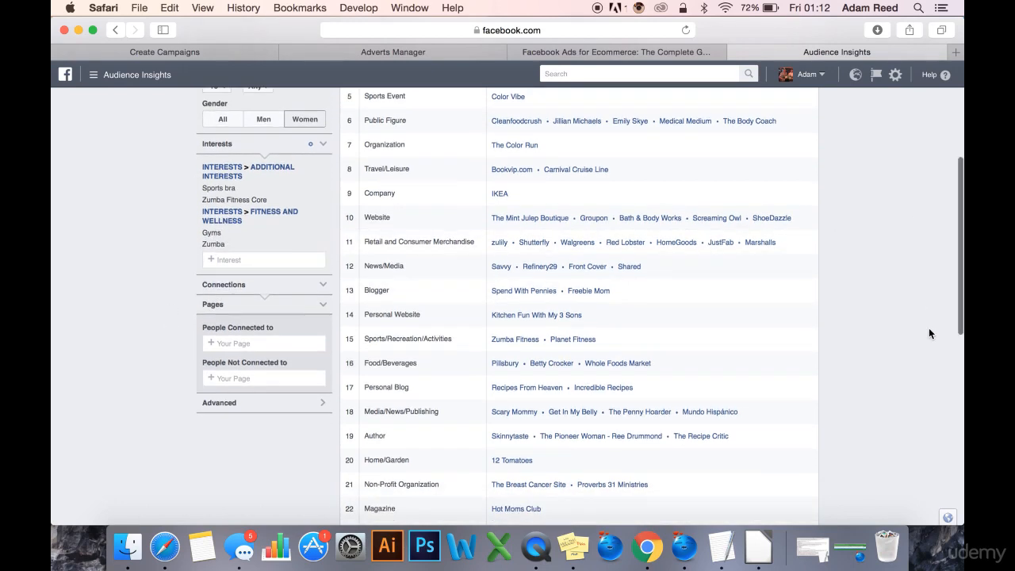
pyautogui.scroll(5, 929, 328)
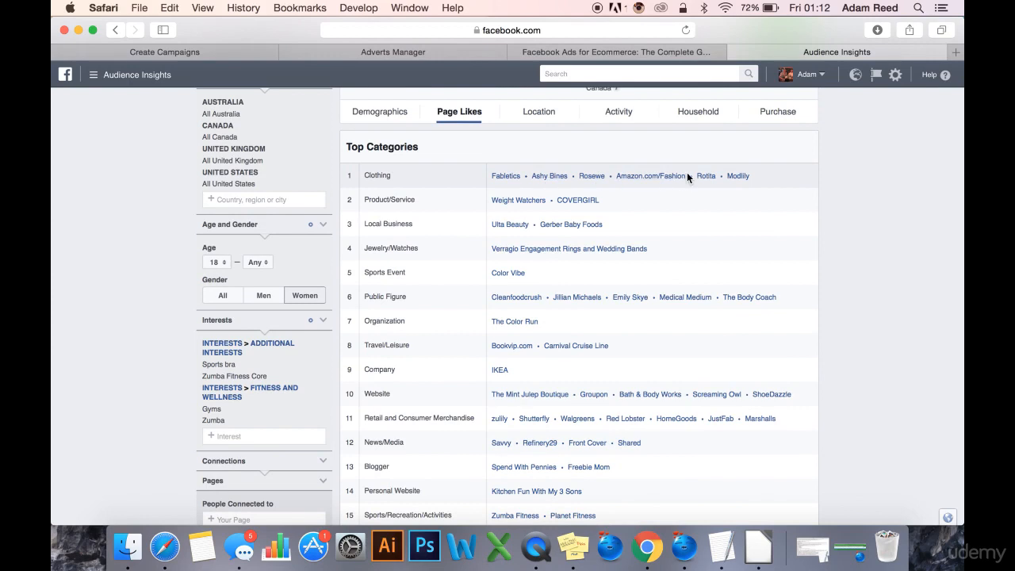
pyautogui.scroll(-2, 891, 215)
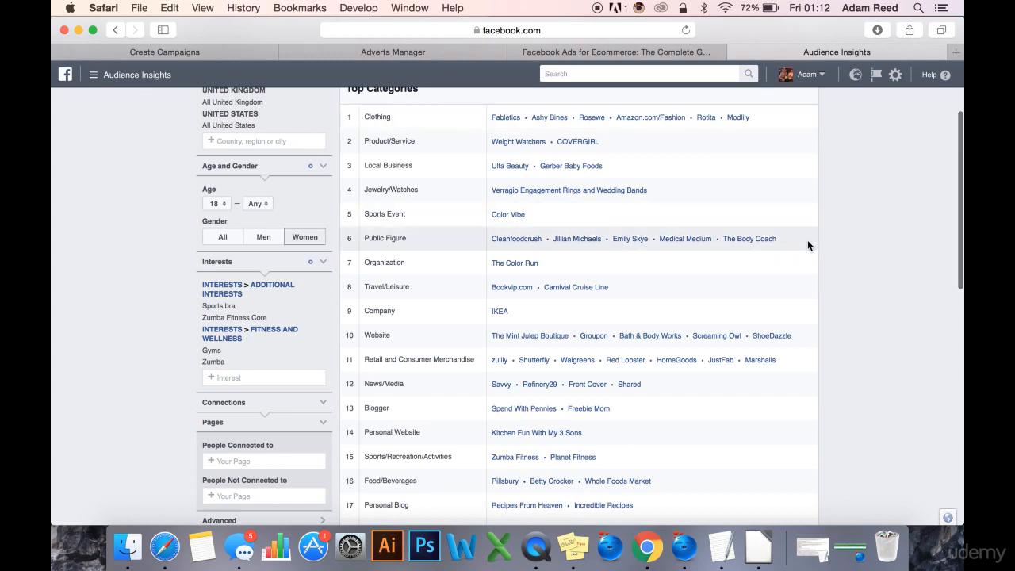
pyautogui.scroll(1, 883, 197)
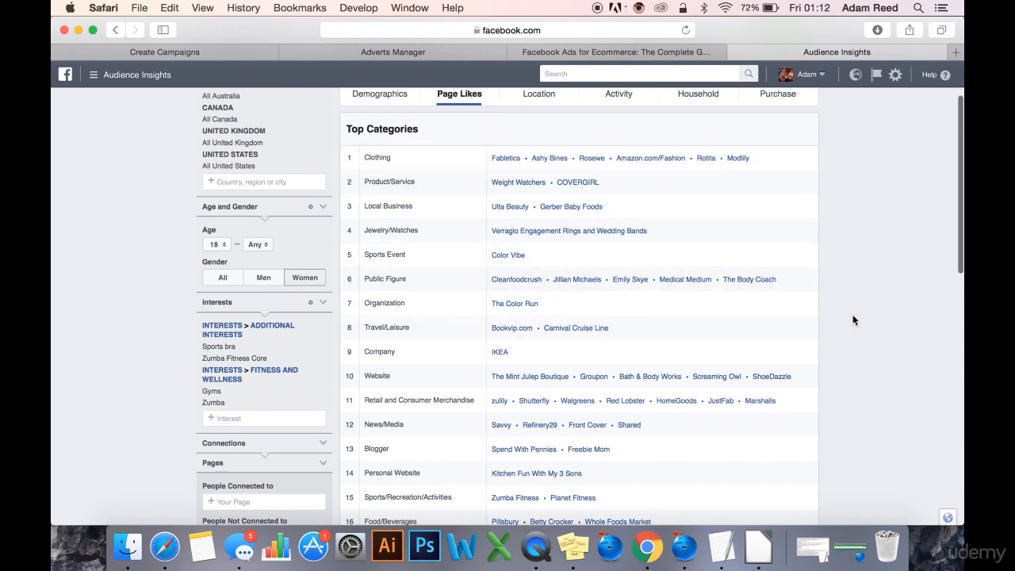
pyautogui.scroll(-2, 848, 318)
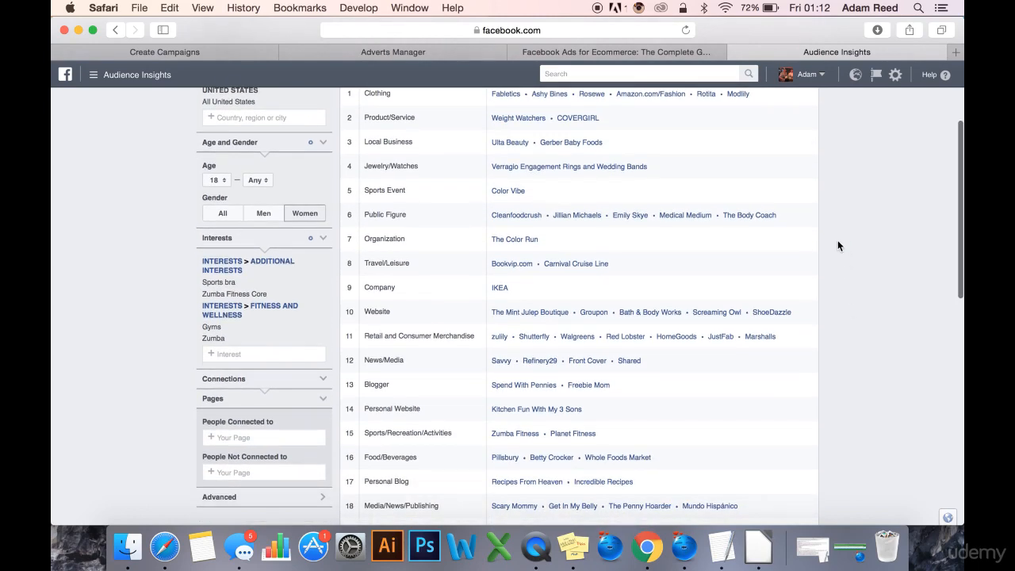
pyautogui.scroll(1, 793, 238)
pyautogui.scroll(6, 760, 298)
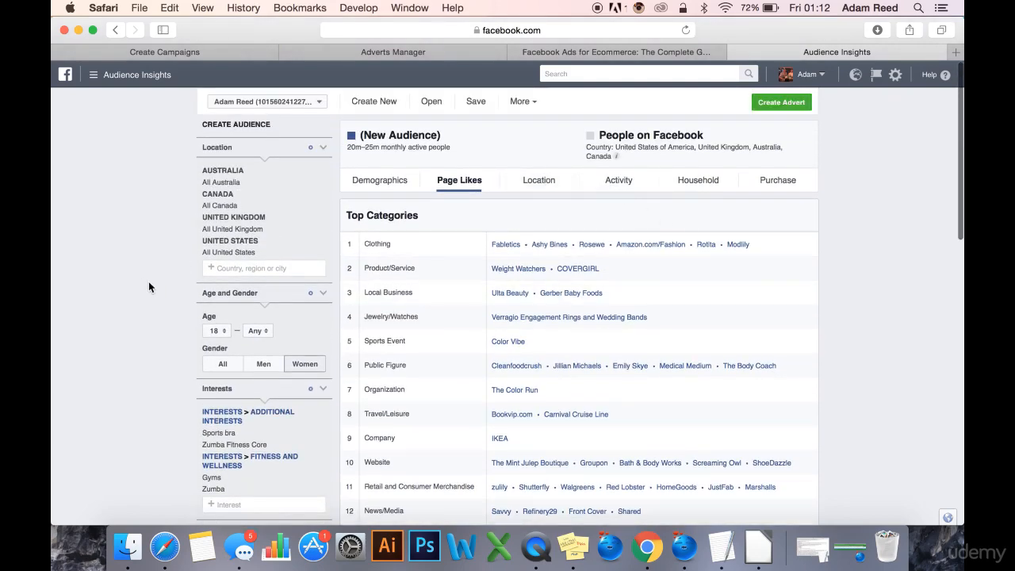
# Reset the audience's gender to All and remove both the additional and the fitness and wellness interests.
pyautogui.click(221, 371)
pyautogui.click(323, 413)
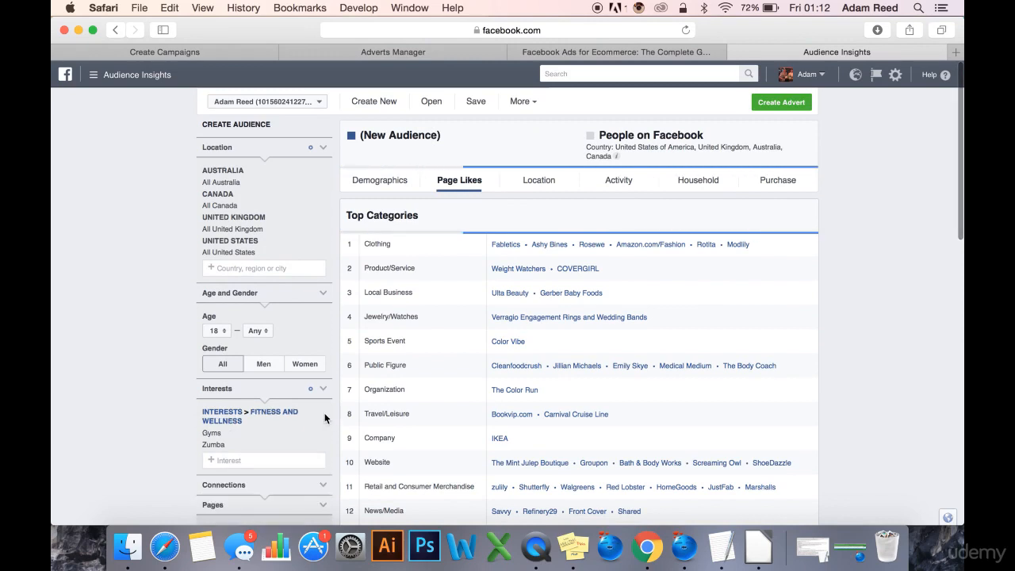
pyautogui.click(324, 412)
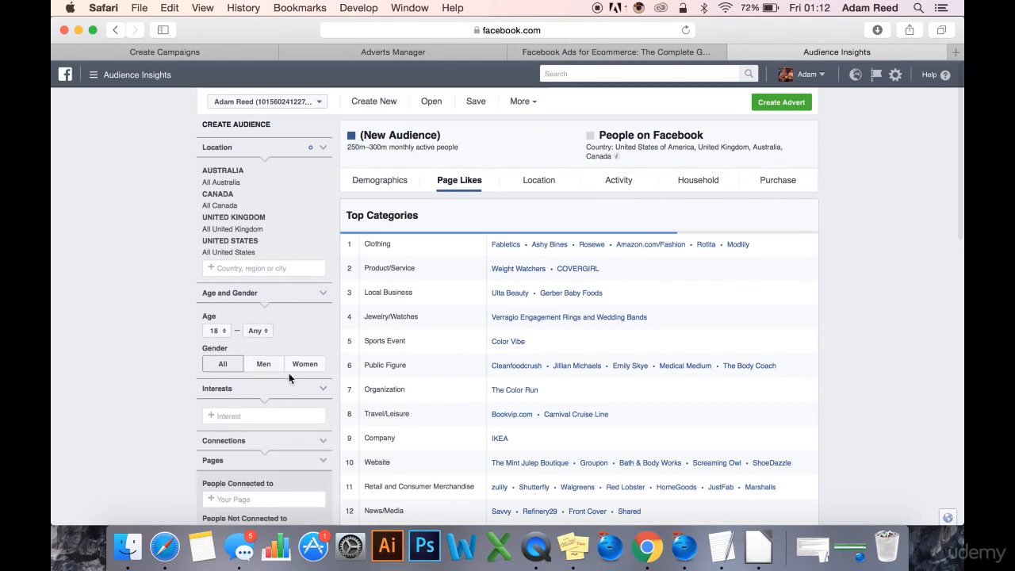
# Remove Australia, Canada and the United Kingdom from the locations, leaving only the United States.
pyautogui.scroll(-1, 289, 373)
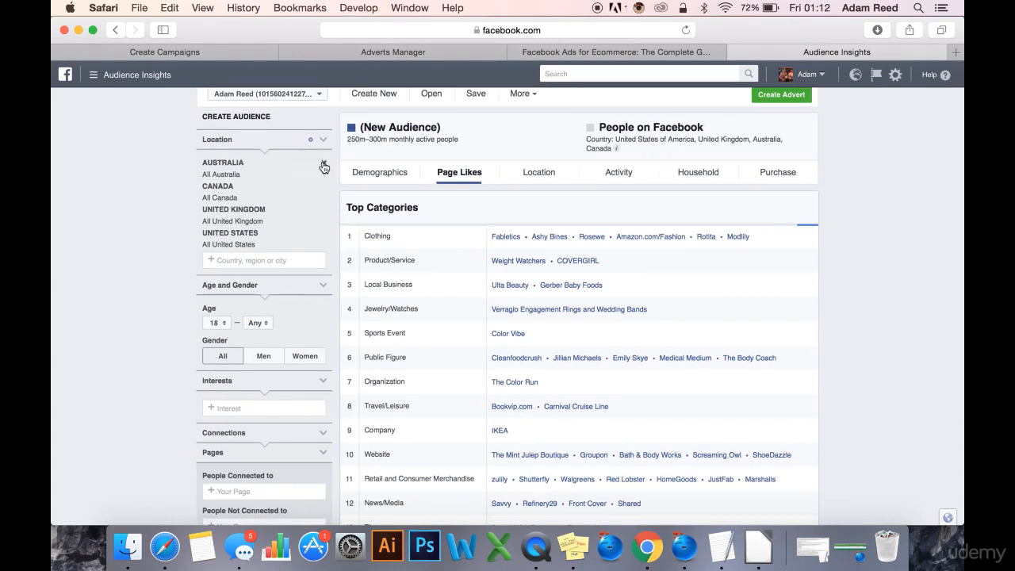
pyautogui.click(323, 163)
pyautogui.click(324, 164)
pyautogui.click(323, 167)
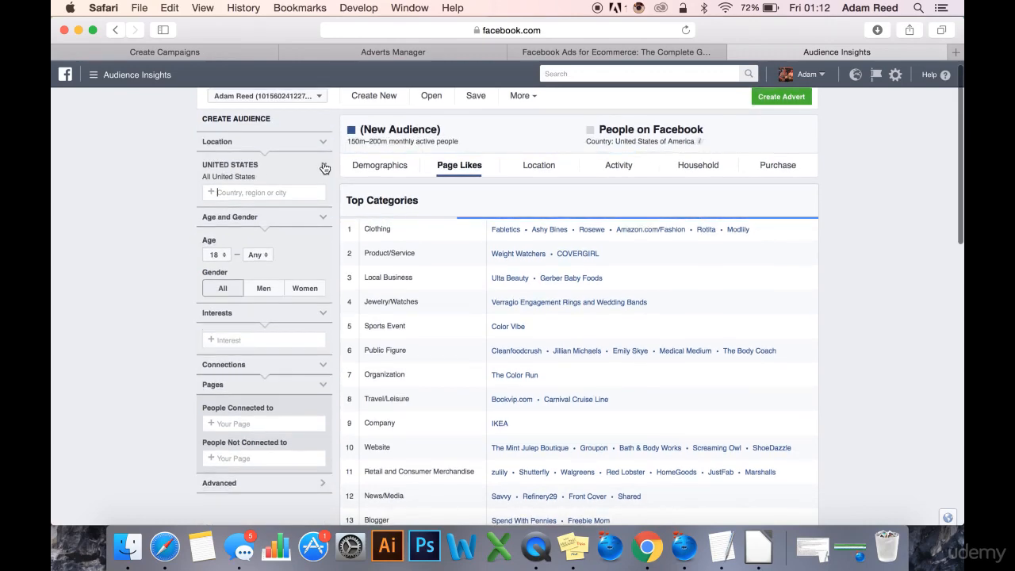
# Check the liked page categories of the unfiltered United States audience and return to its demographics.
pyautogui.scroll(-3, 147, 278)
pyautogui.scroll(2, 148, 278)
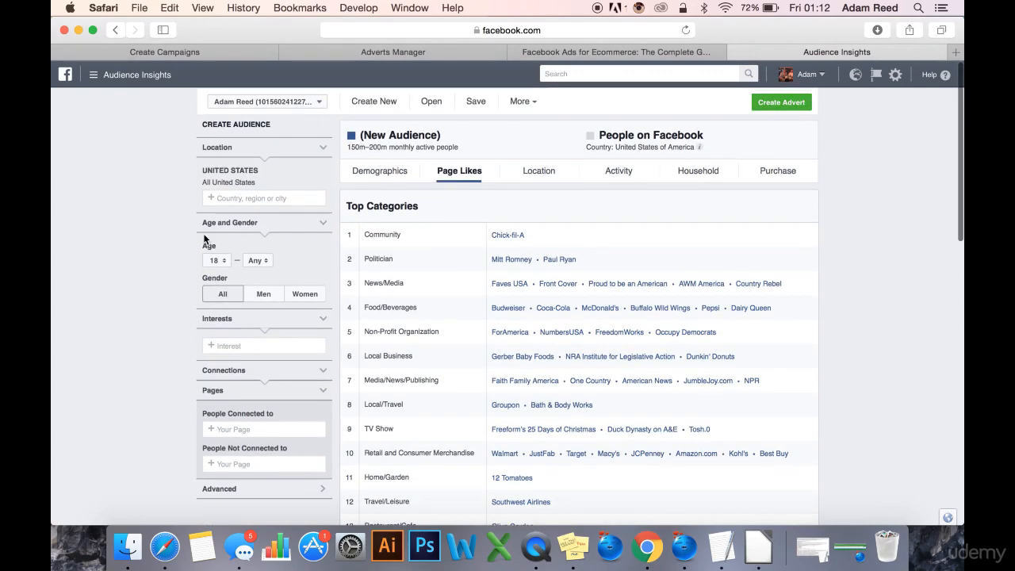
pyautogui.click(365, 172)
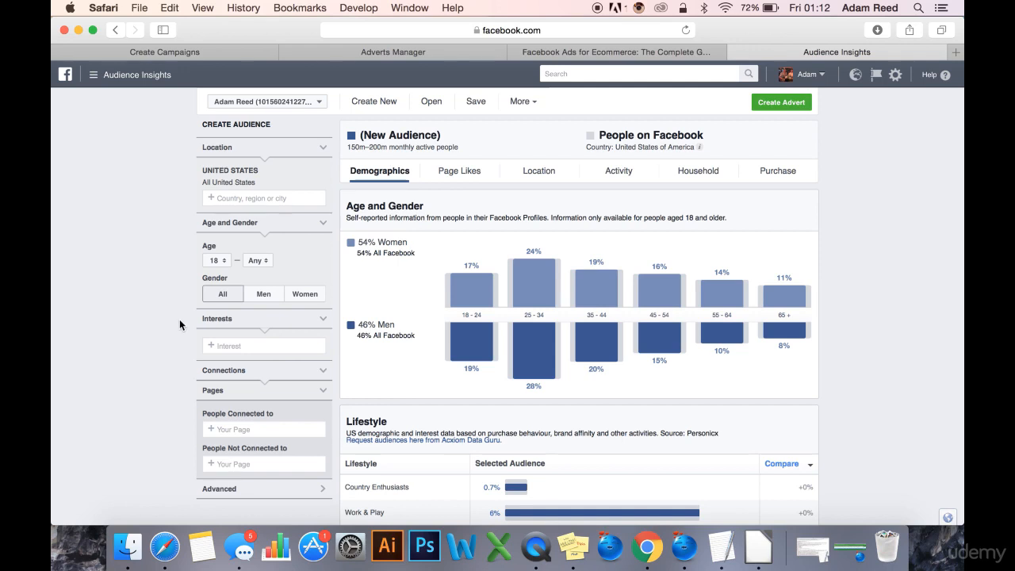
pyautogui.scroll(-1, 183, 362)
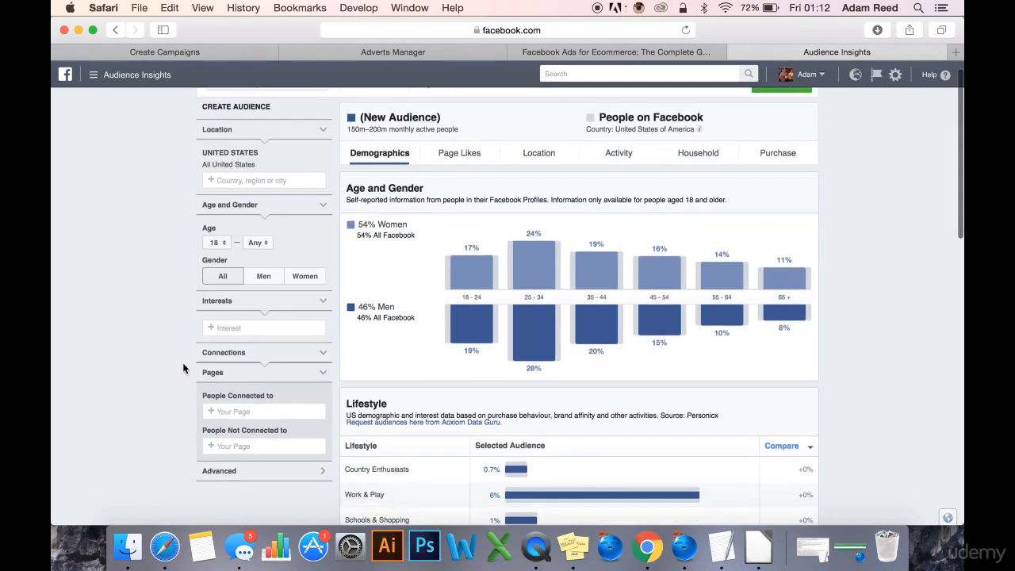